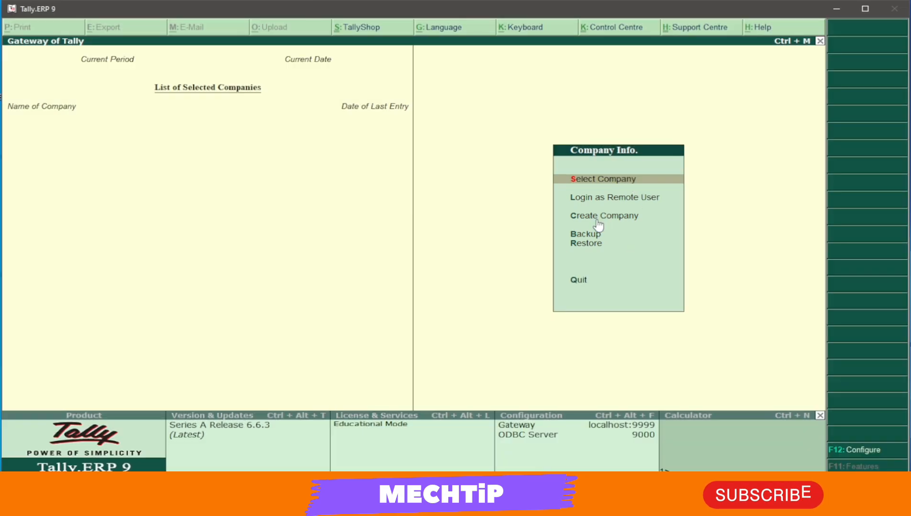
Step: Create a new company named Ss Pvt Ltd and accept the remaining default company details
{"action": "left_click", "coordinate": [598, 223]}
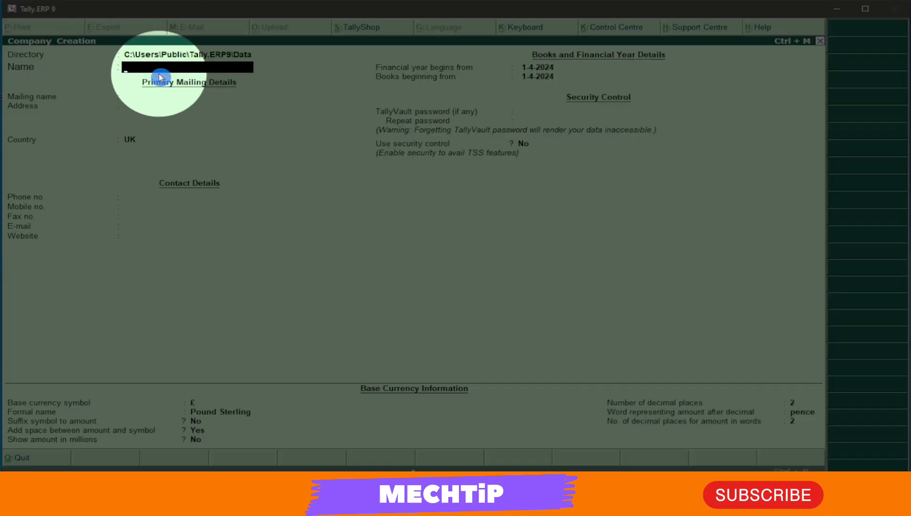
{"action": "type", "text": "Ss"}
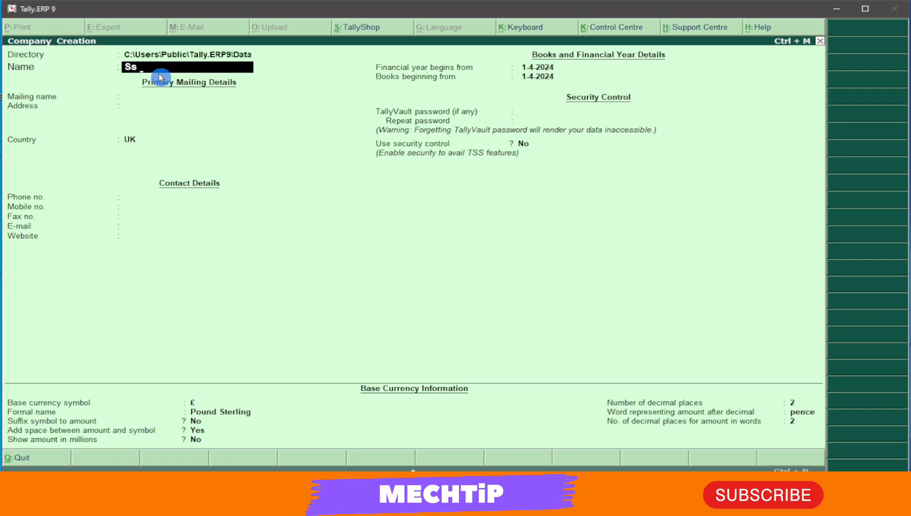
{"action": "type", "text": " Pvt Ltd"}
{"action": "key", "text": "ctrl+a"}
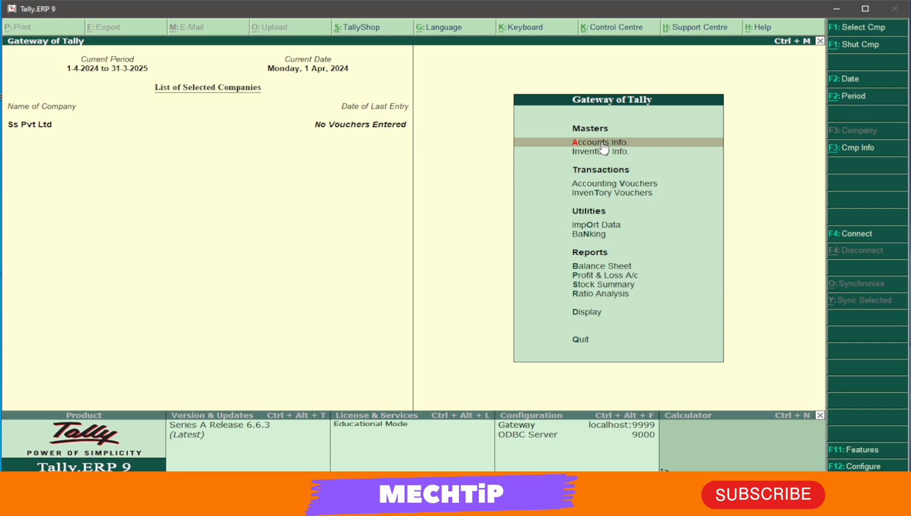
Step: Open multiple ledger creation from the accounts masters and set the parent group to All Items
{"action": "left_click", "coordinate": [604, 143]}
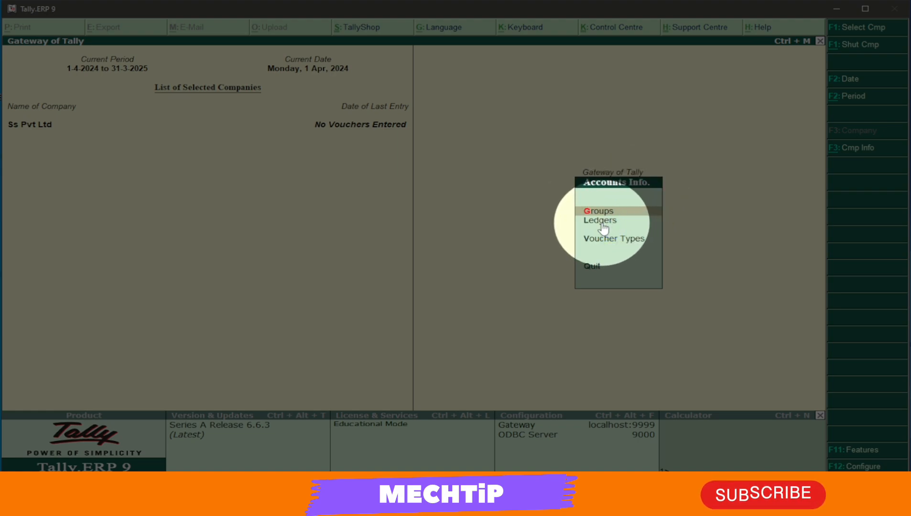
{"action": "left_click", "coordinate": [604, 226]}
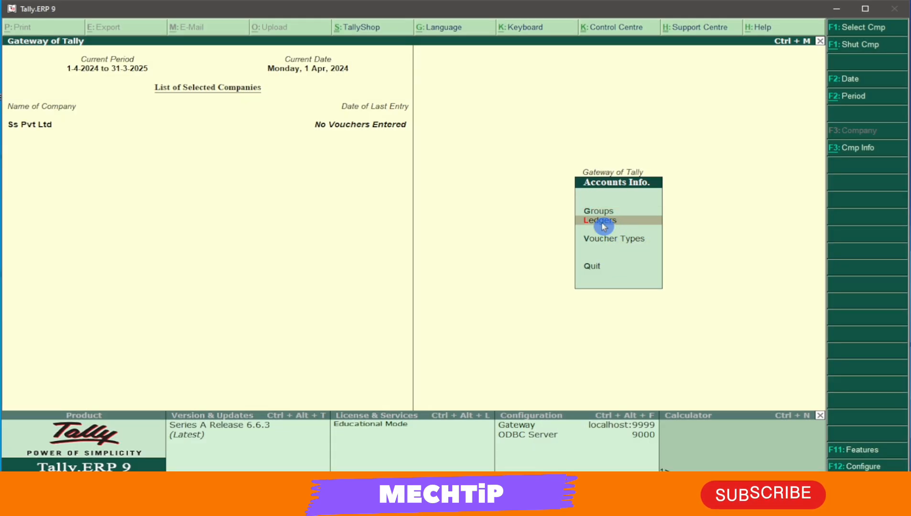
{"action": "left_click", "coordinate": [603, 226]}
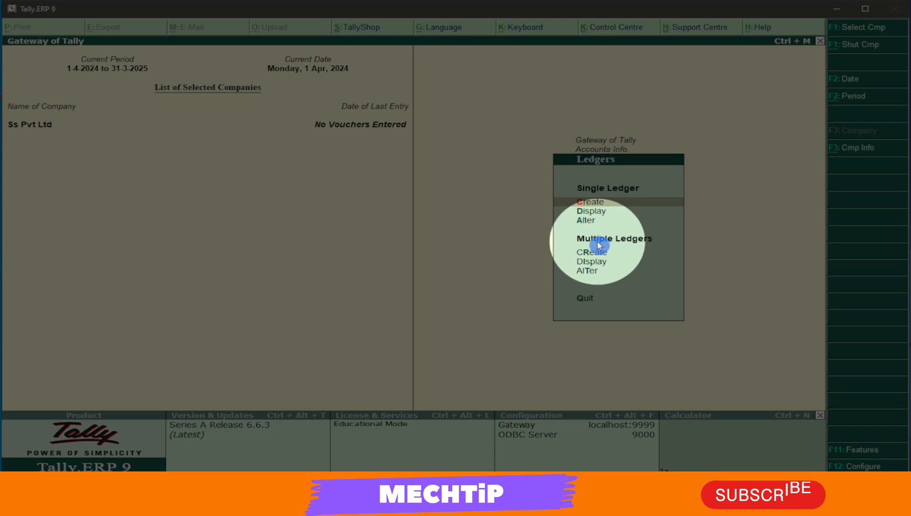
{"action": "key", "text": "Down"}
{"action": "key", "text": "Down"}
{"action": "key", "text": "Down"}
{"action": "key", "text": "Down"}
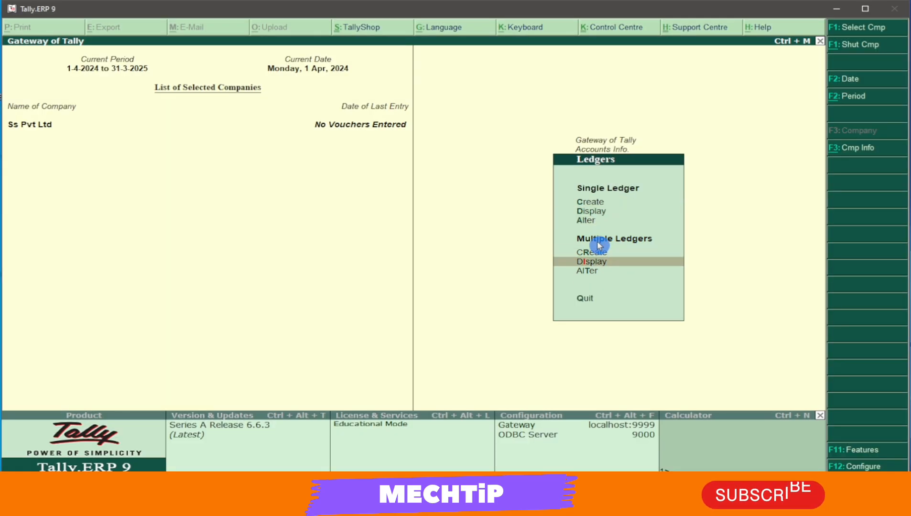
{"action": "key", "text": "Up"}
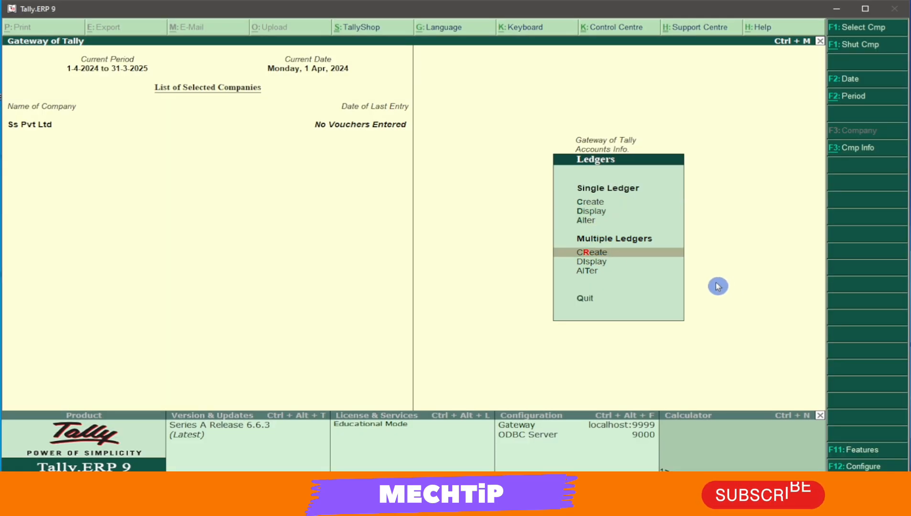
{"action": "key", "text": "Return"}
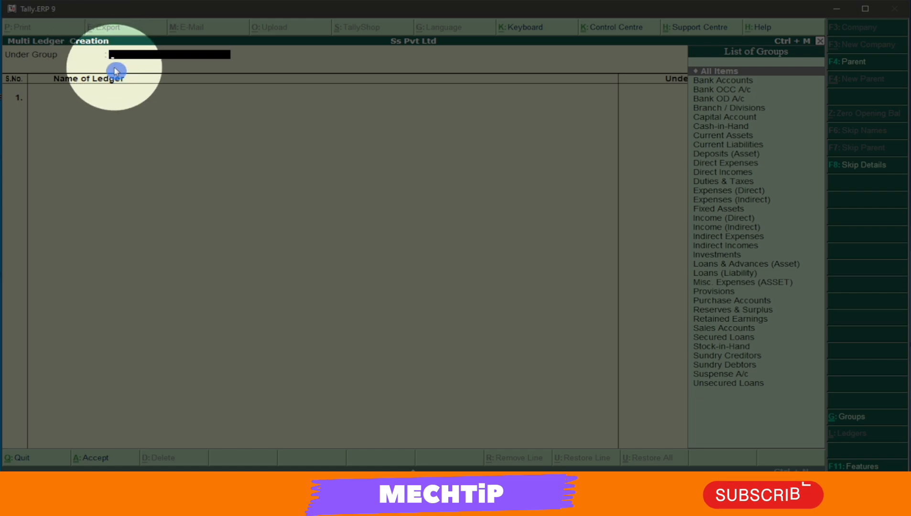
{"action": "key", "text": "Return"}
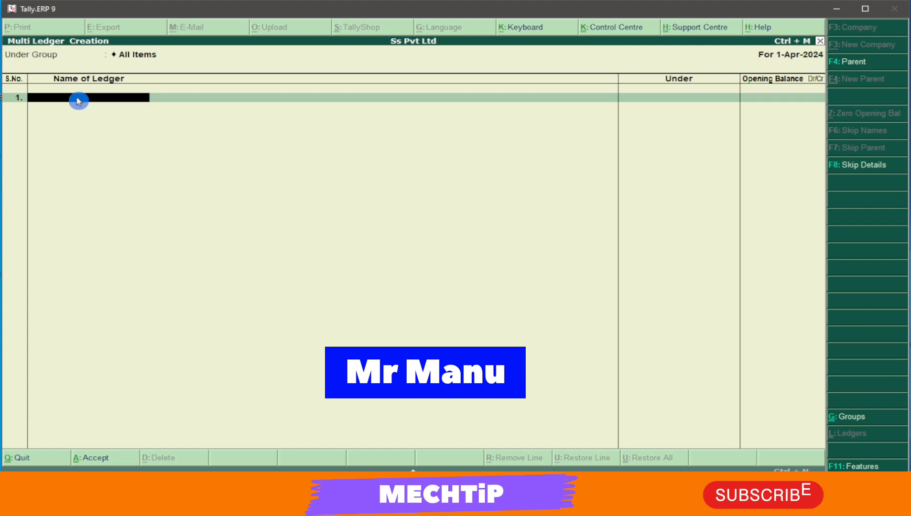
Step: Add the owner's ledger under Capital Account using the person's name, leaving the opening balance blank
{"action": "type", "text": "Mr"}
{"action": "key", "text": "BackSpace"}
{"action": "type", "text": "R MANU"}
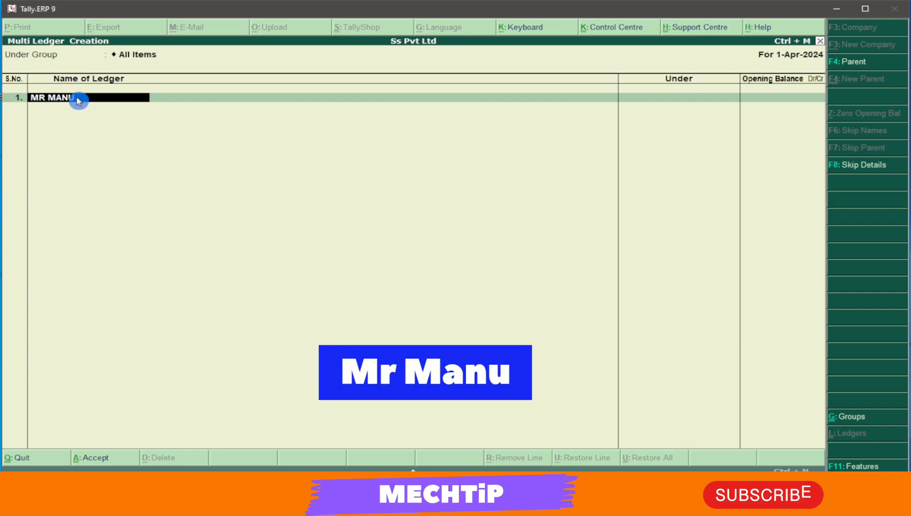
{"action": "key", "text": "Return"}
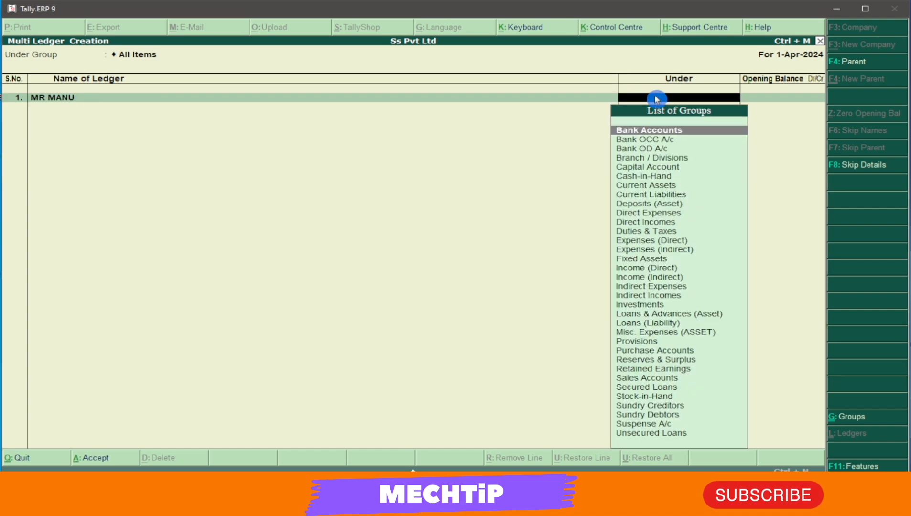
{"action": "type", "text": "C"}
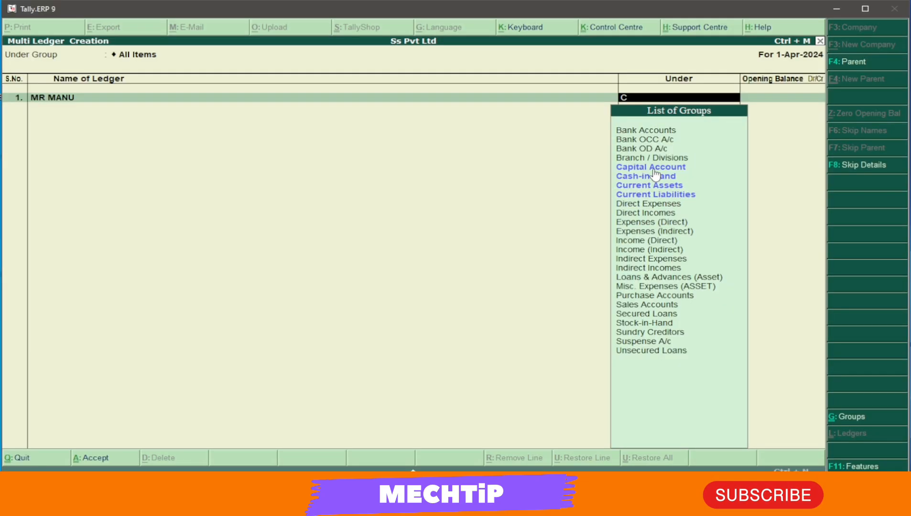
{"action": "left_click", "coordinate": [654, 170]}
{"action": "left_click", "coordinate": [655, 171]}
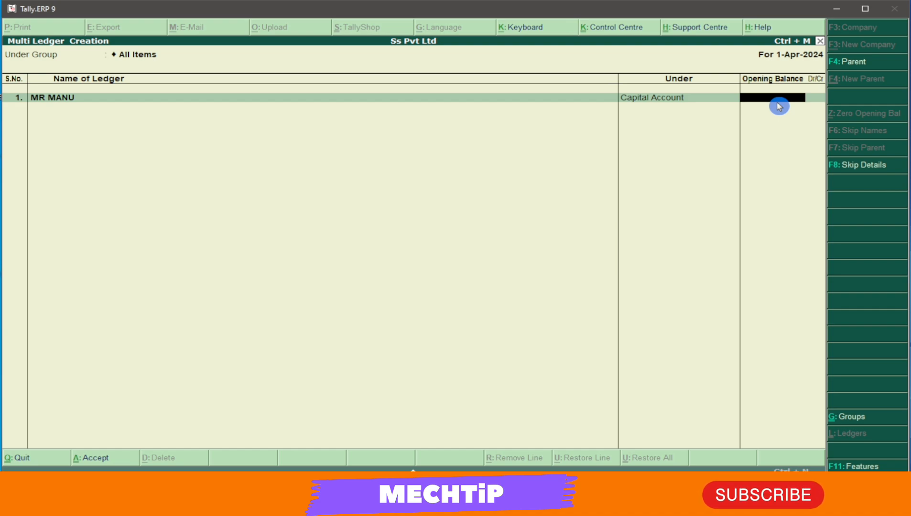
{"action": "key", "text": "Return"}
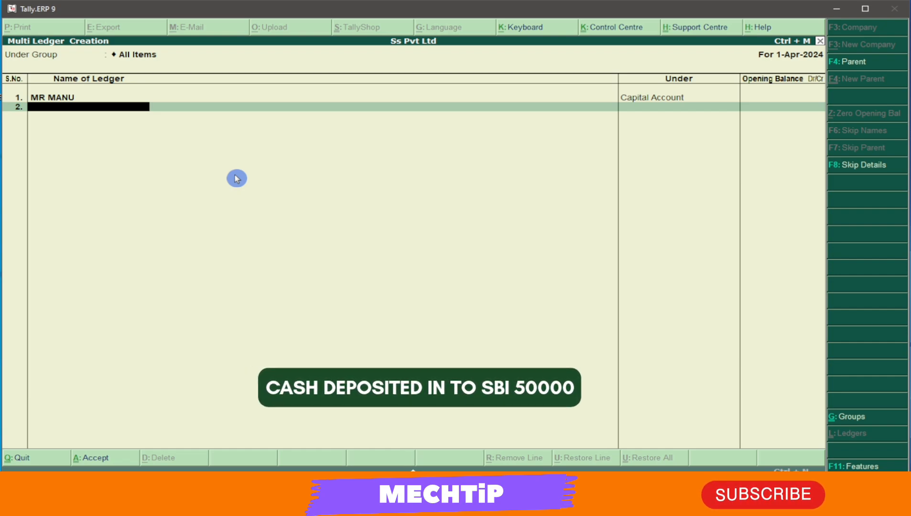
Step: Add a ledger named SBI under Bank Accounts with no opening balance
{"action": "type", "text": "SBI"}
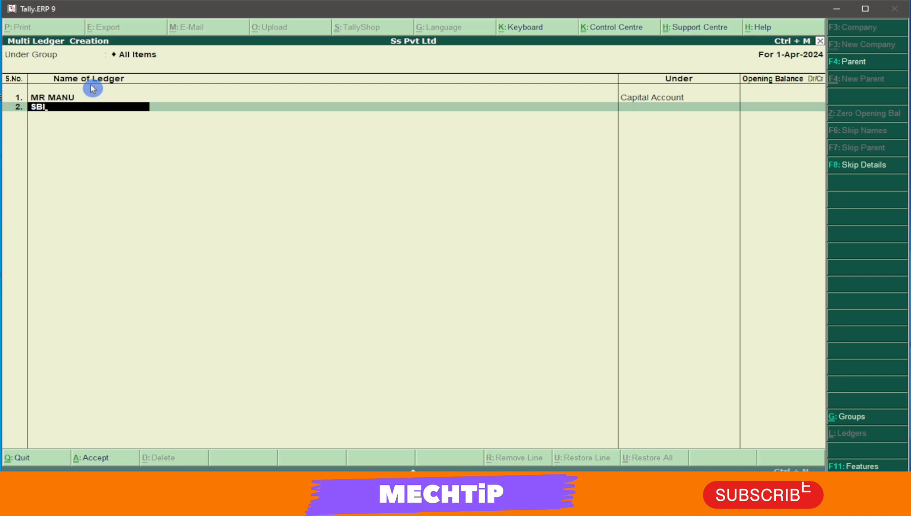
{"action": "key", "text": "Return"}
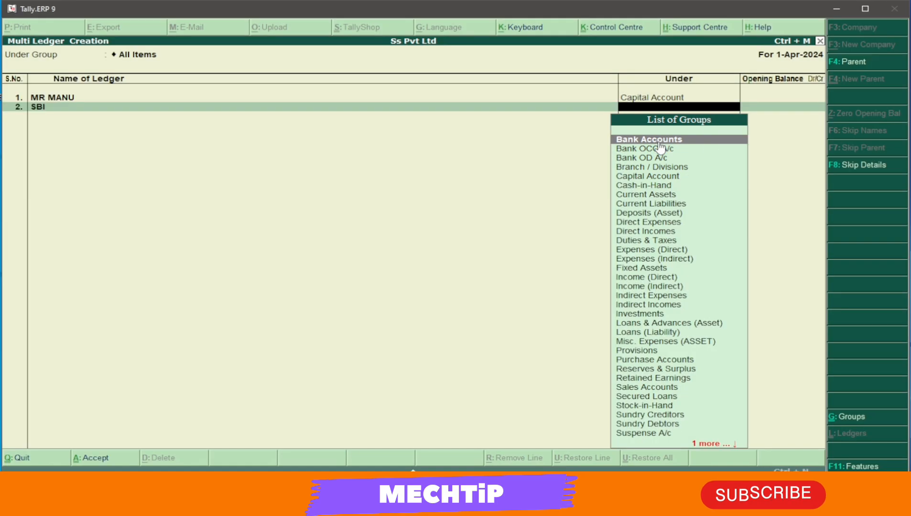
{"action": "left_click", "coordinate": [659, 143]}
{"action": "key", "text": "Return"}
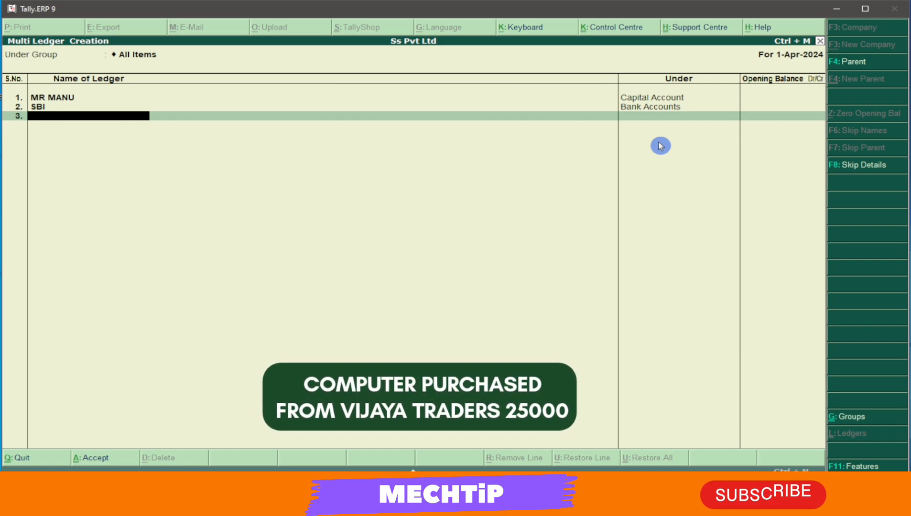
Step: Add a ledger named COMPUTER under Fixed Assets with no opening balance
{"action": "type", "text": "C"}
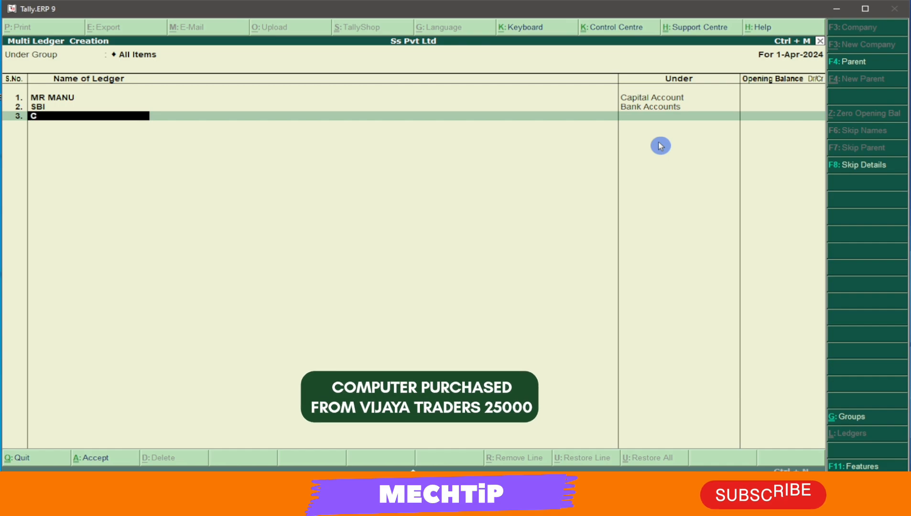
{"action": "type", "text": "OMPUTER"}
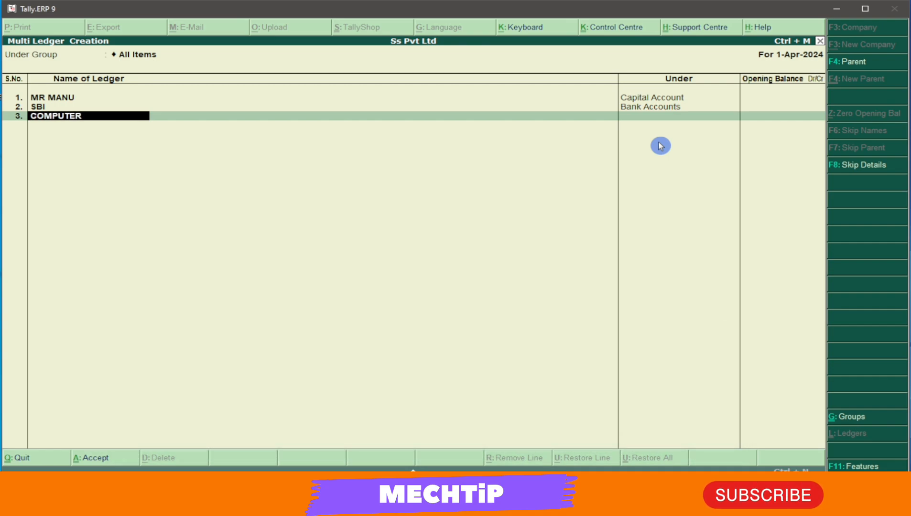
{"action": "key", "text": "Return"}
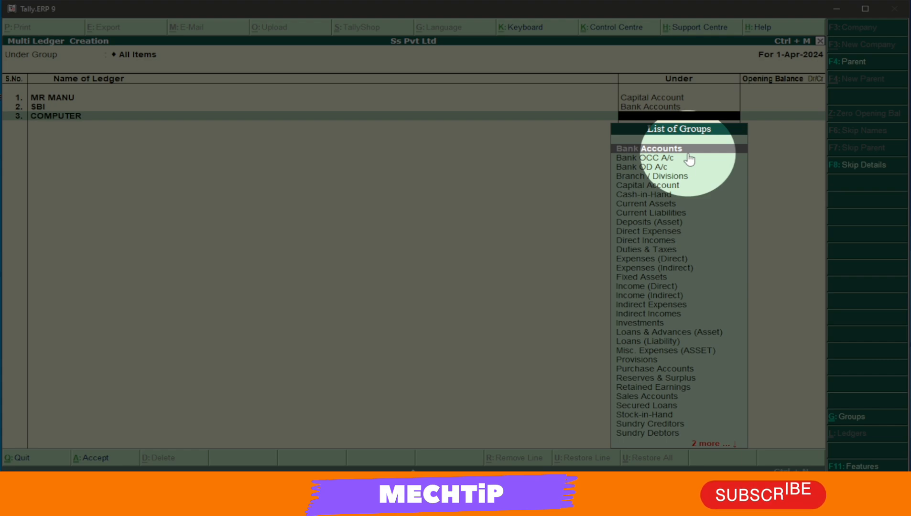
{"action": "type", "text": "F"}
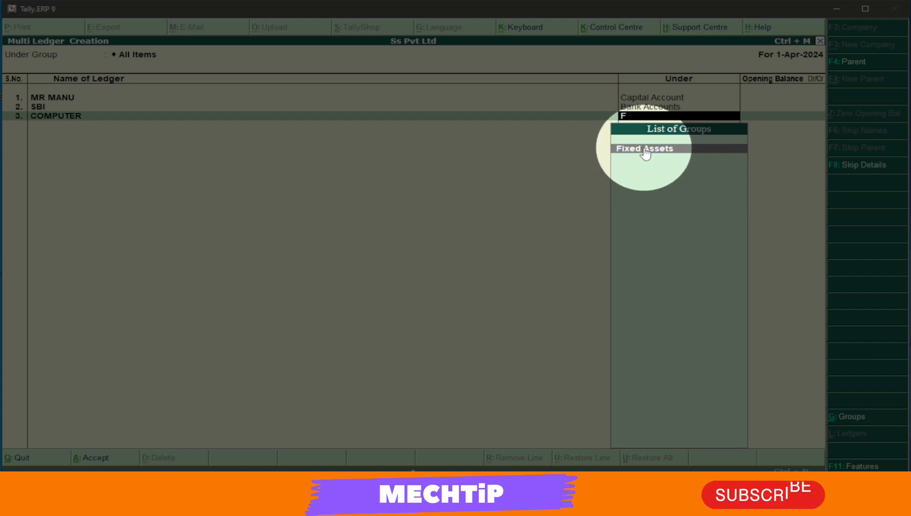
{"action": "left_click", "coordinate": [645, 149]}
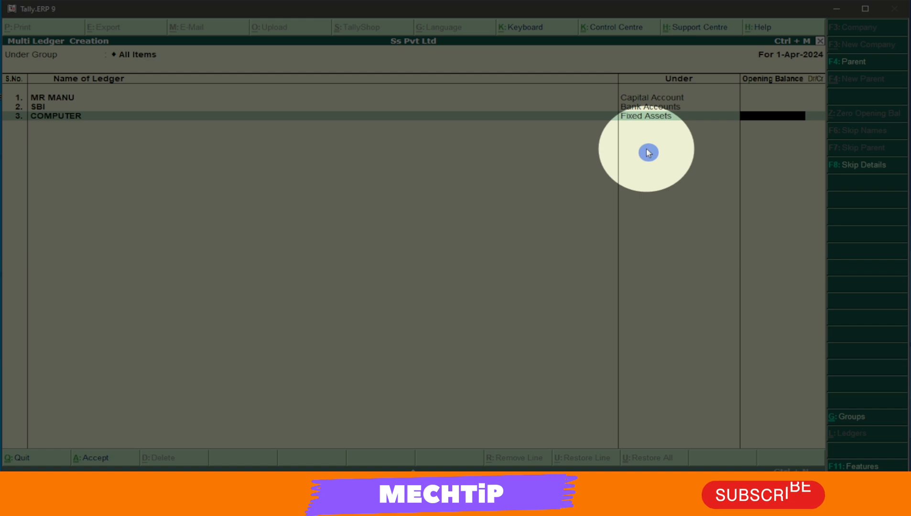
{"action": "key", "text": "Return"}
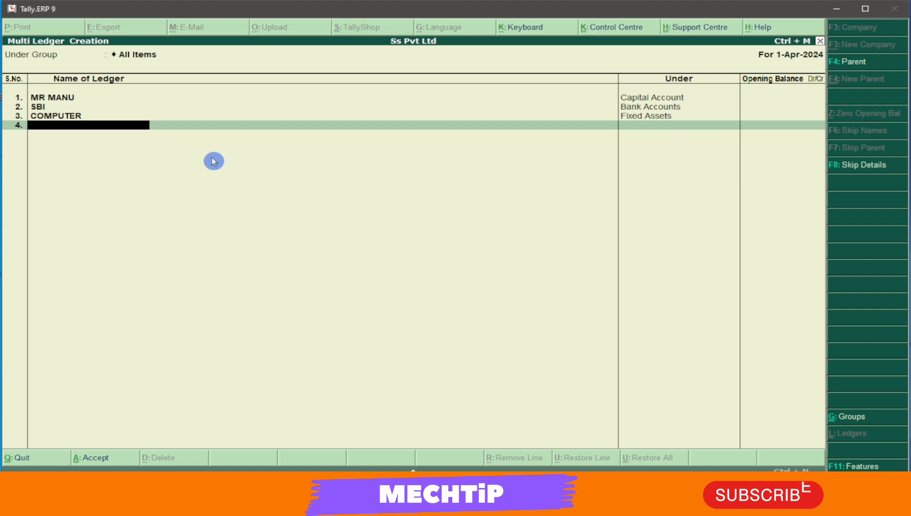
Step: Add a ledger named VIJAY TRADERS under Sundry Creditors with no opening balance
{"action": "type", "text": "I"}
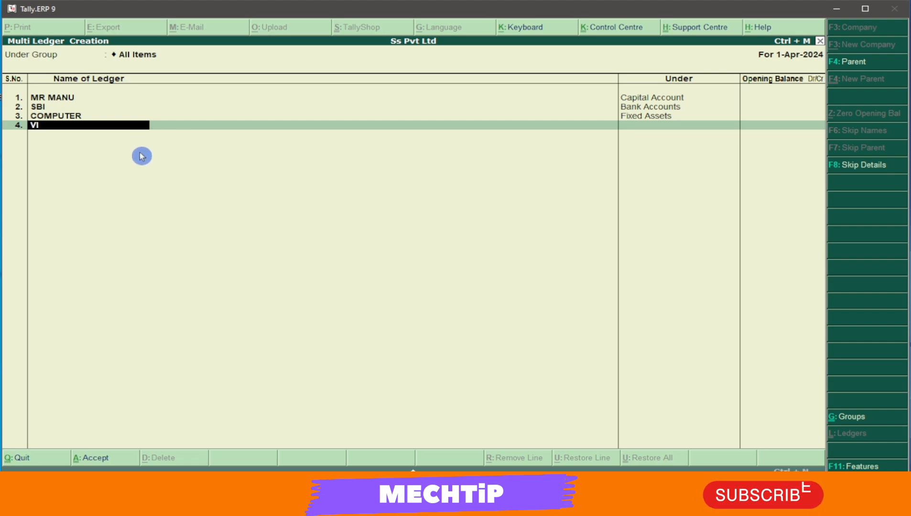
{"action": "type", "text": "JAY TRADERS"}
{"action": "key", "text": "Return"}
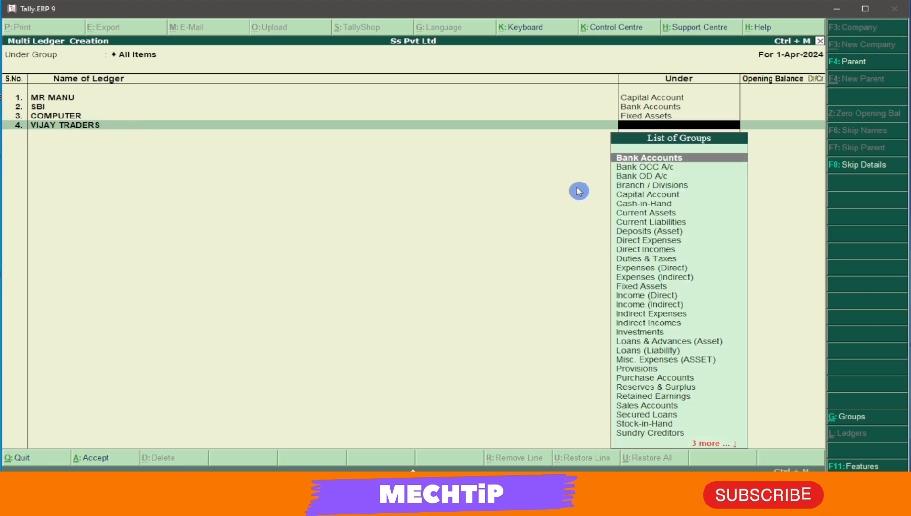
{"action": "type", "text": "S"}
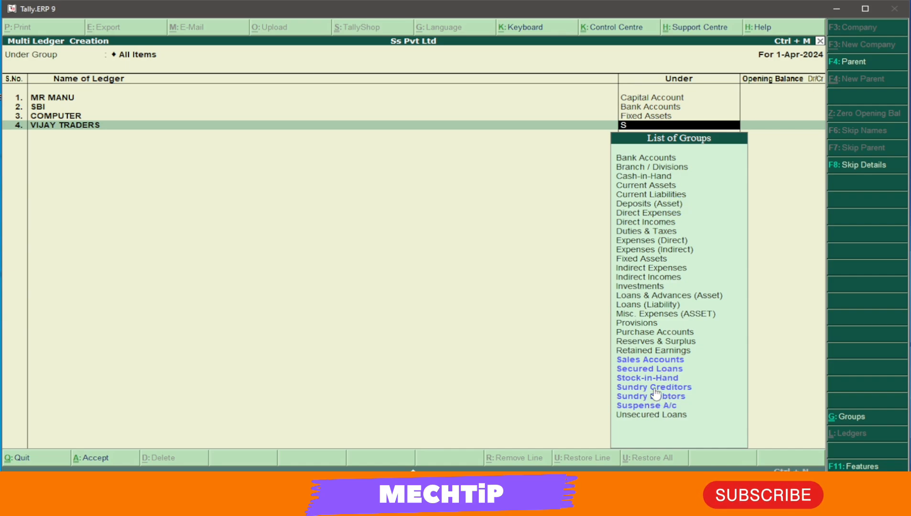
{"action": "key", "text": "Down"}
{"action": "key", "text": "Down"}
{"action": "key", "text": "Down"}
{"action": "key", "text": "Down"}
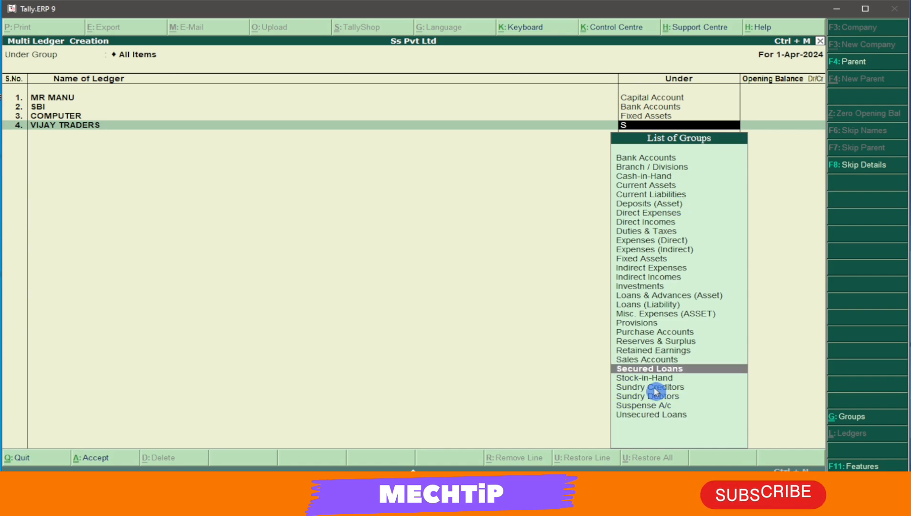
{"action": "left_click", "coordinate": [718, 390]}
{"action": "key", "text": "Return"}
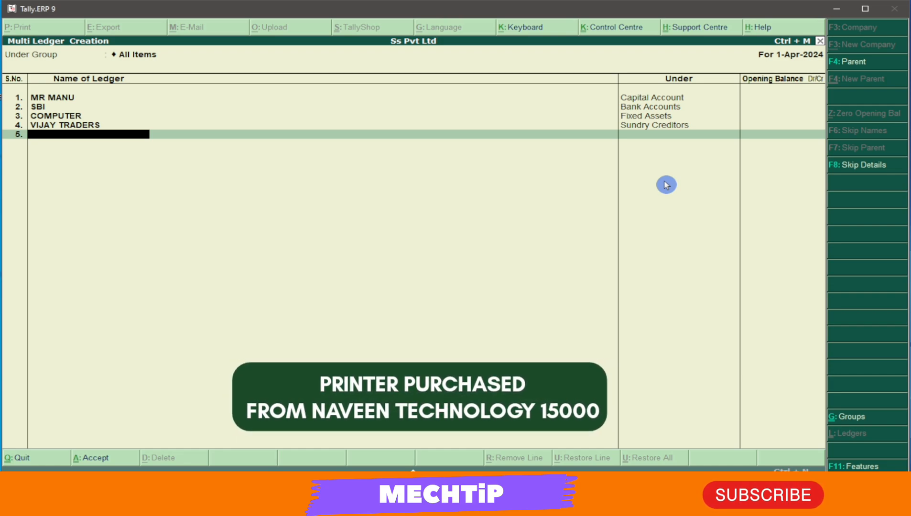
Step: Add a ledger named PRINTER under Fixed Assets with no opening balance
{"action": "type", "text": "PRINTER"}
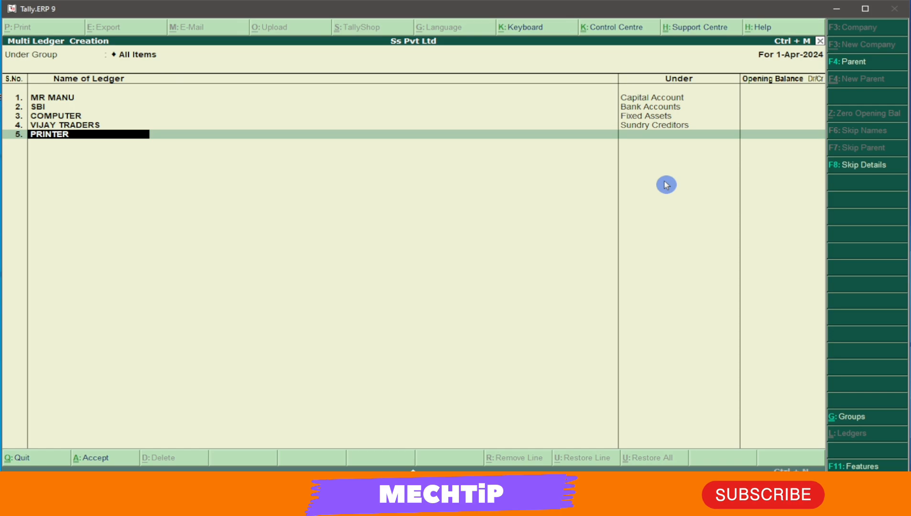
{"action": "key", "text": "Return"}
{"action": "type", "text": "fix"}
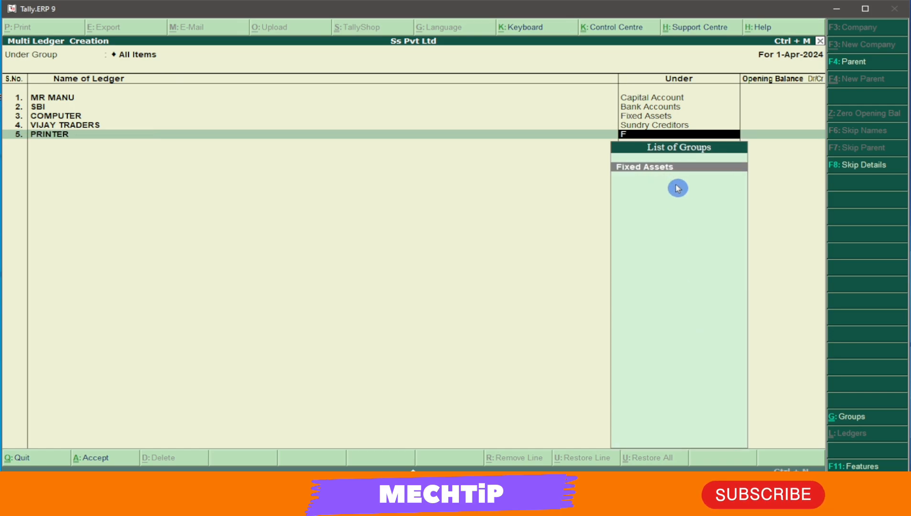
{"action": "key", "text": "Return"}
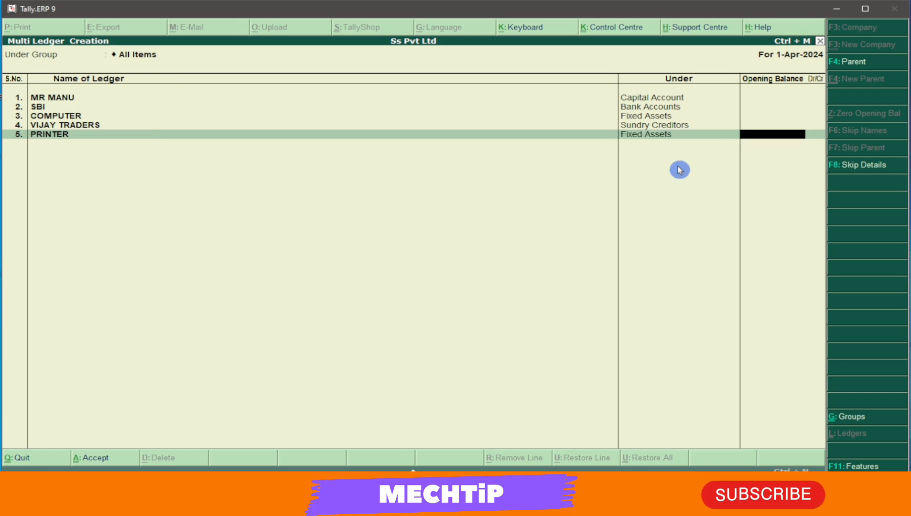
{"action": "key", "text": "Return"}
Step: Add a ledger named NAVEEN TECH under Sundry Creditors with no opening balance
{"action": "type", "text": "NAVEE"}
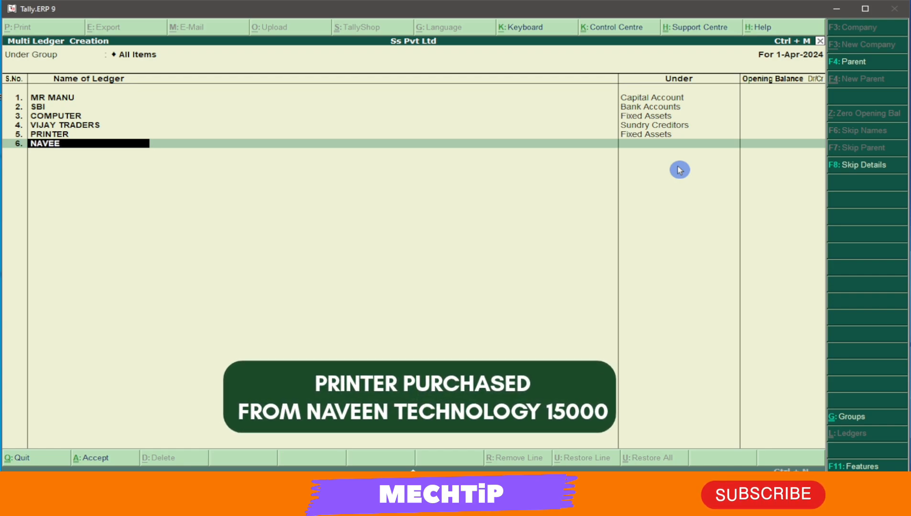
{"action": "type", "text": "N TECH"}
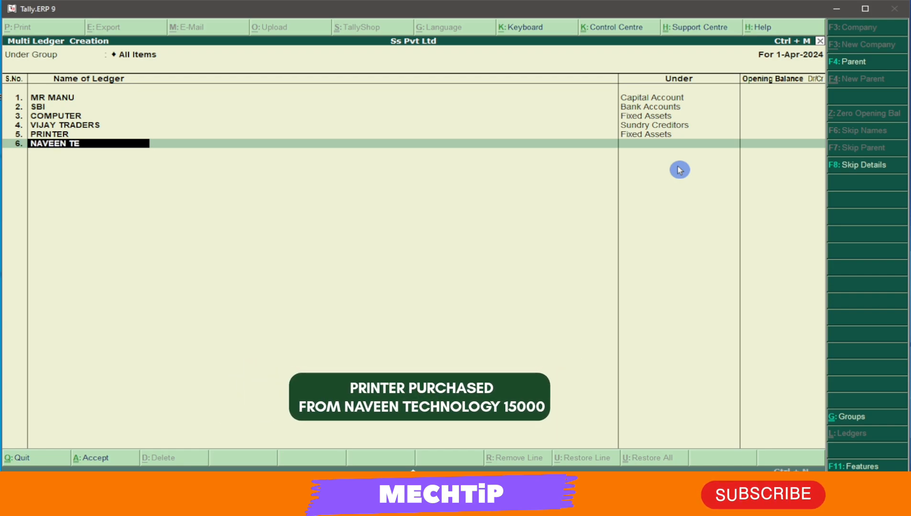
{"action": "key", "text": "Return"}
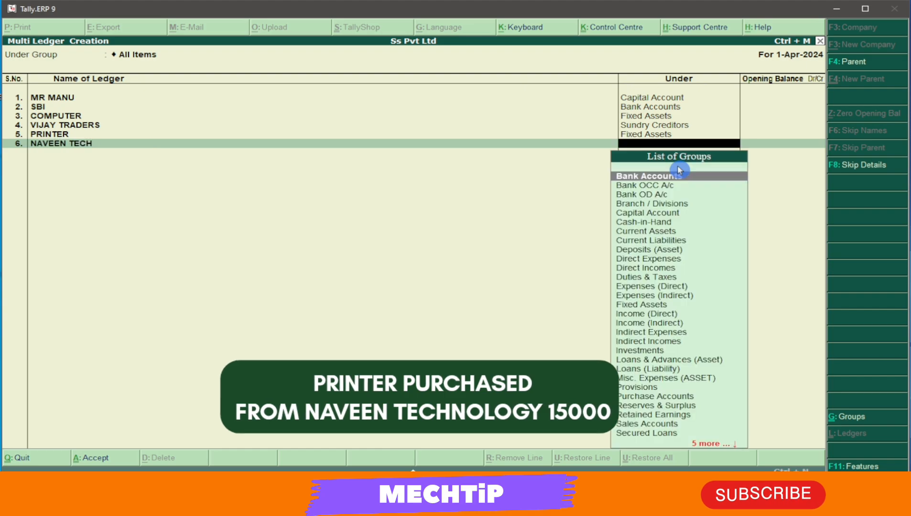
{"action": "type", "text": "S"}
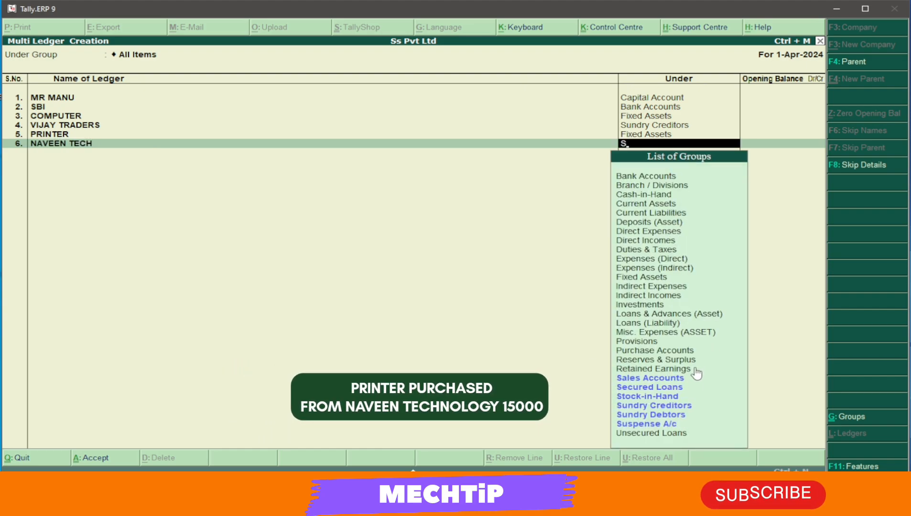
{"action": "left_click", "coordinate": [679, 407]}
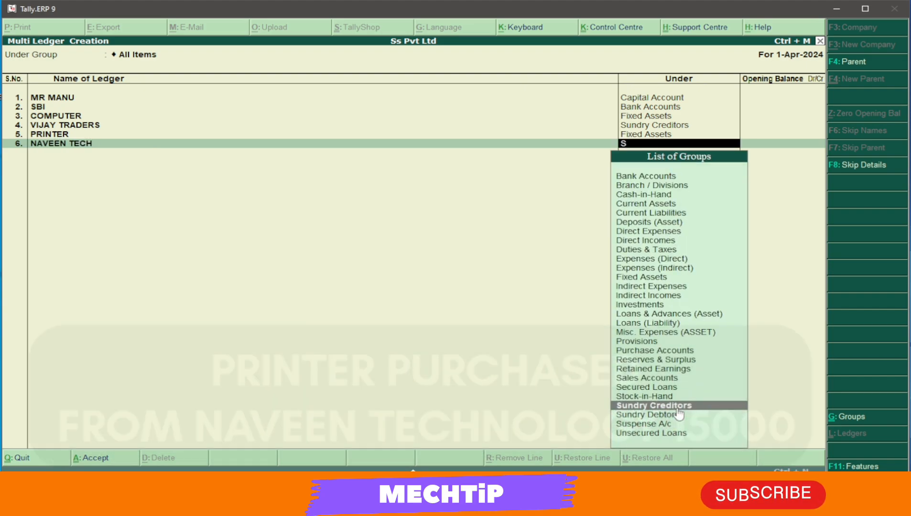
{"action": "left_click", "coordinate": [678, 411]}
{"action": "key", "text": "Return"}
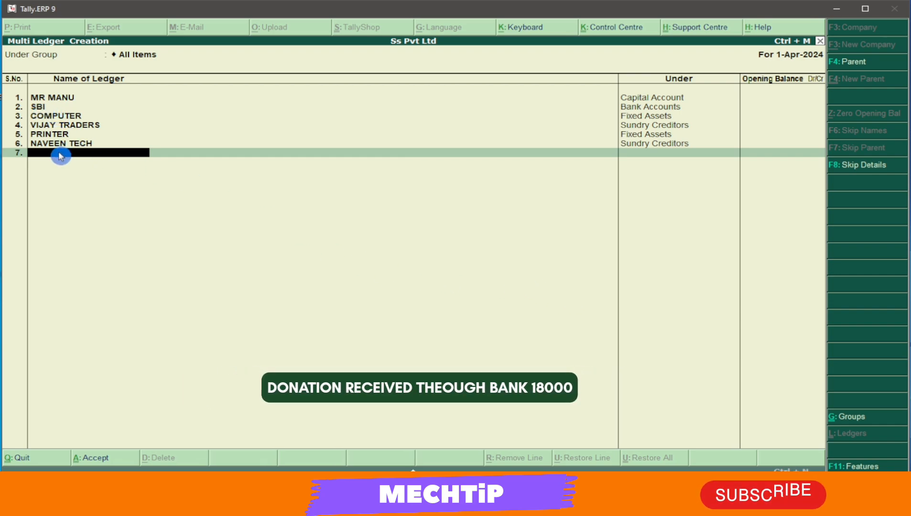
Step: Add a ledger named DONATION under Indirect Incomes with no opening balance
{"action": "type", "text": "DONAT"}
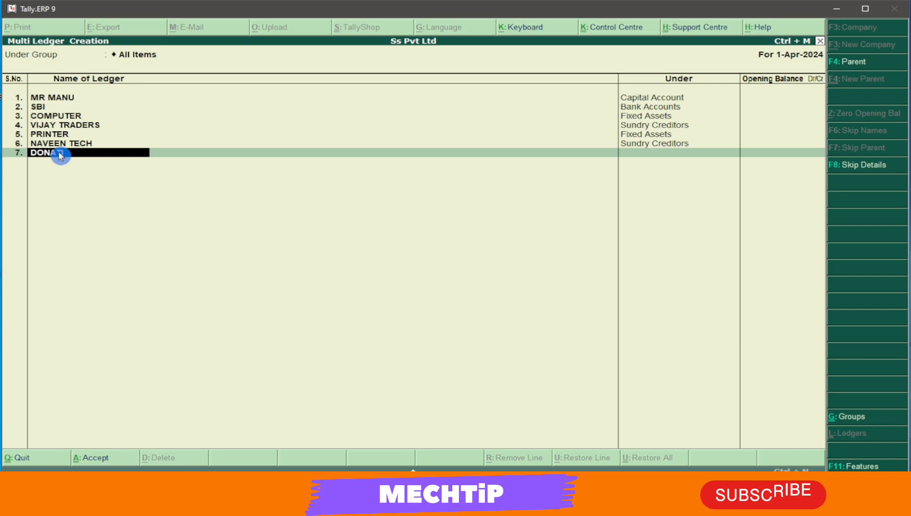
{"action": "type", "text": "ION"}
{"action": "key", "text": "Return"}
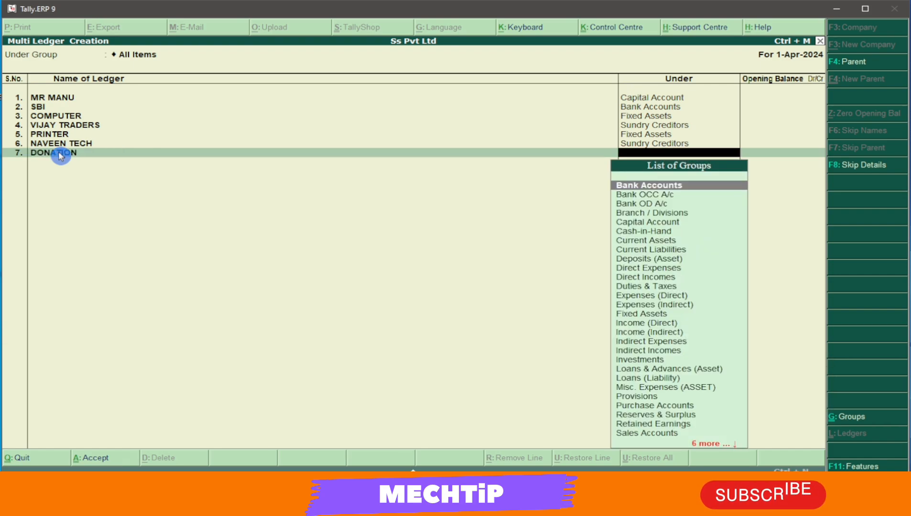
{"action": "type", "text": "I"}
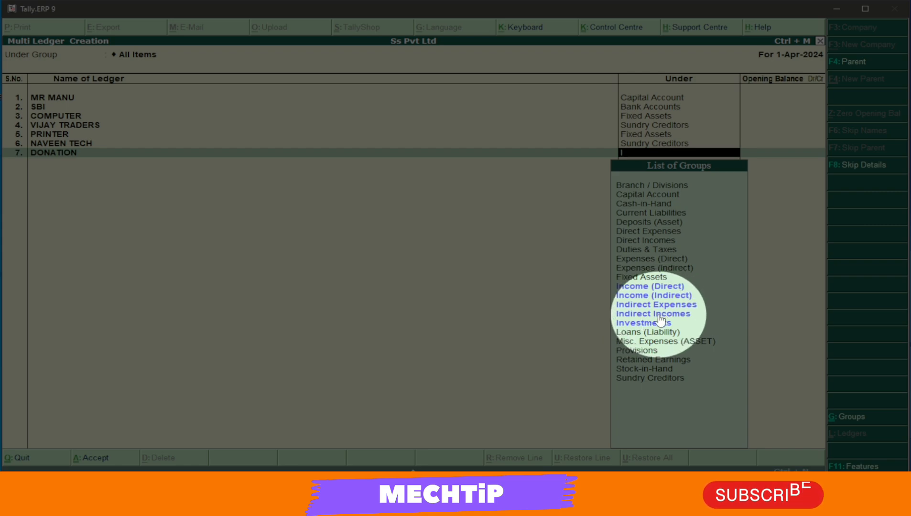
{"action": "key", "text": "Down"}
{"action": "key", "text": "Down"}
{"action": "key", "text": "Down"}
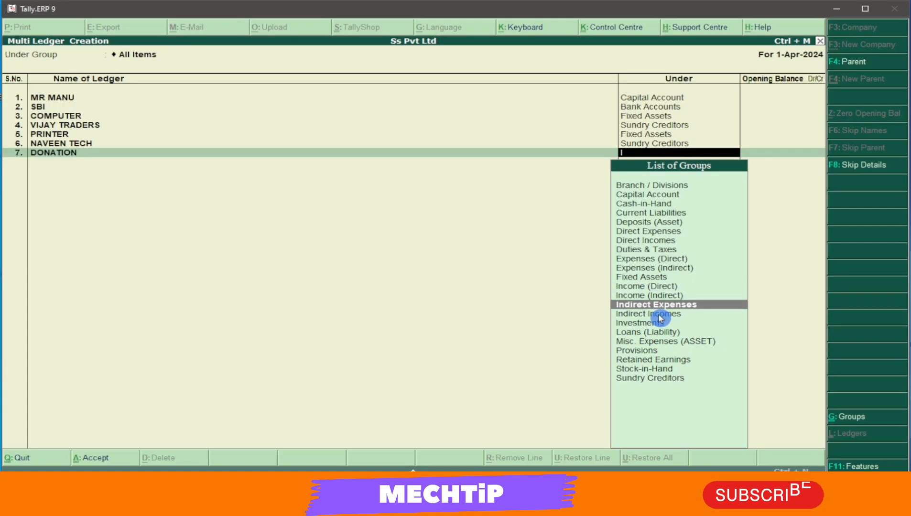
{"action": "key", "text": "Down"}
{"action": "key", "text": "Return"}
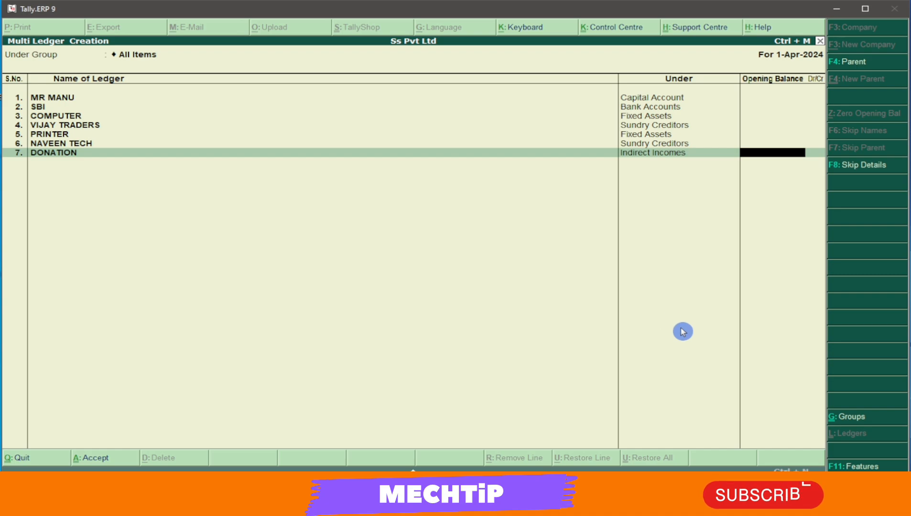
{"action": "key", "text": "Return"}
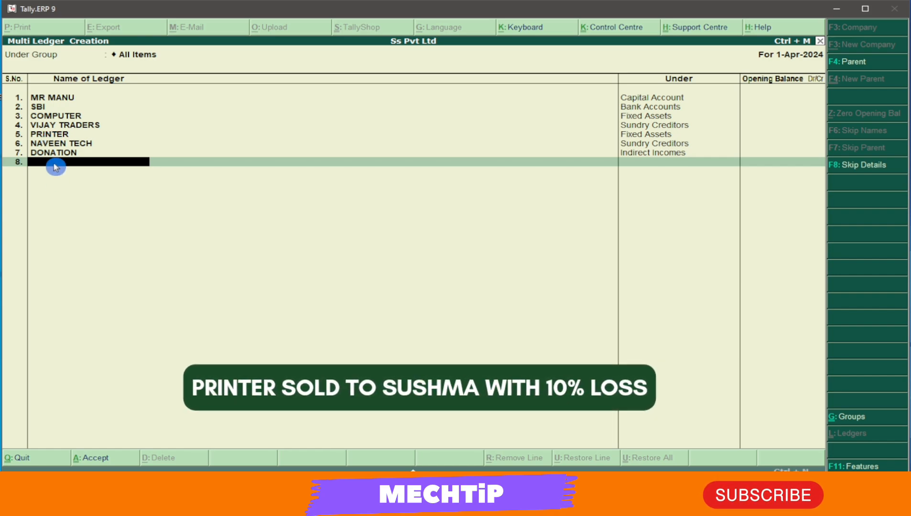
Step: Add a ledger with the printer buyer's name under Sundry Debtors with no opening balance
{"action": "type", "text": "SU"}
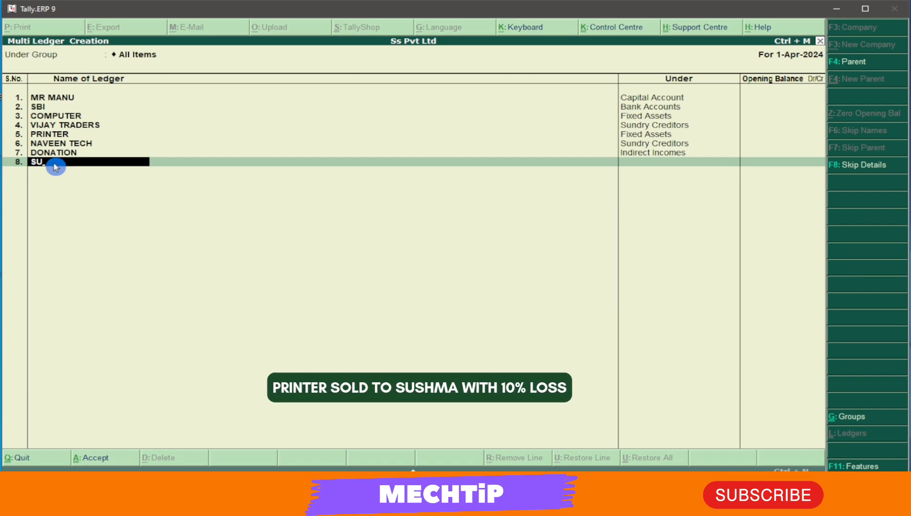
{"action": "type", "text": "S"}
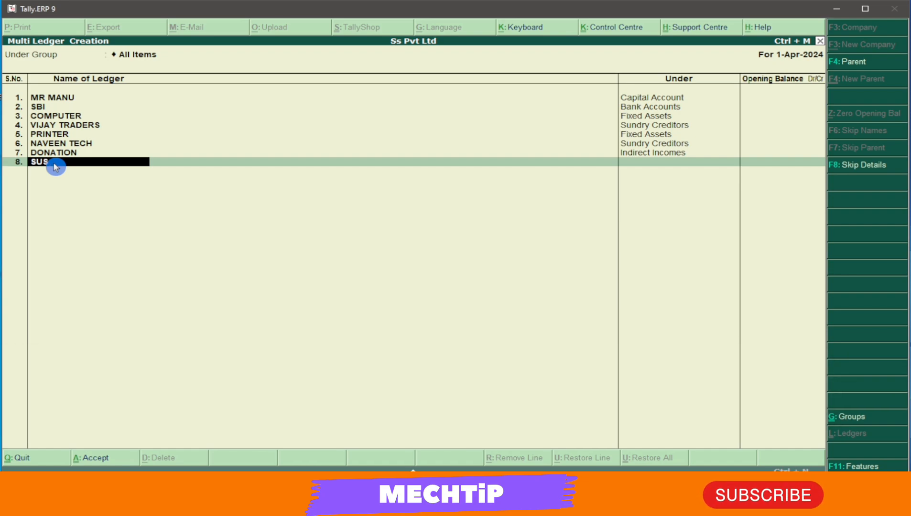
{"action": "type", "text": "HMA"}
{"action": "key", "text": "Return"}
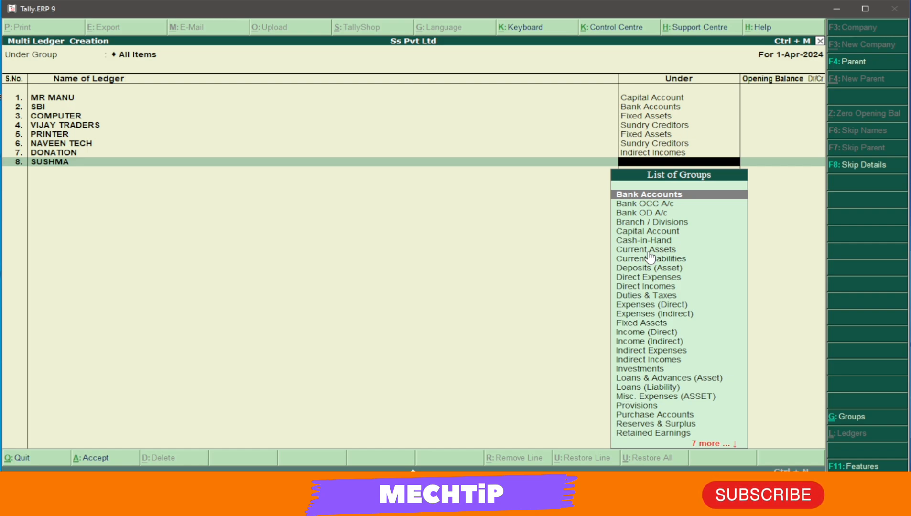
{"action": "type", "text": "S"}
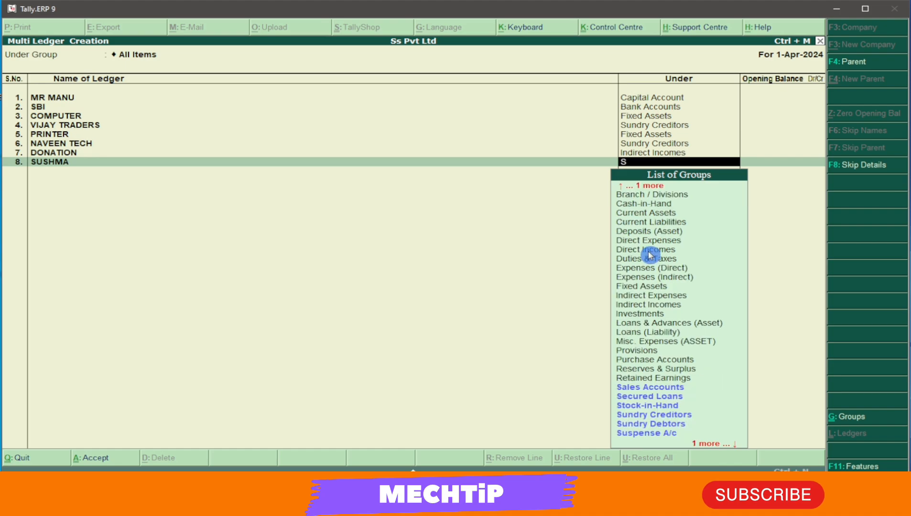
{"action": "left_click", "coordinate": [666, 424]}
{"action": "left_click", "coordinate": [667, 425]}
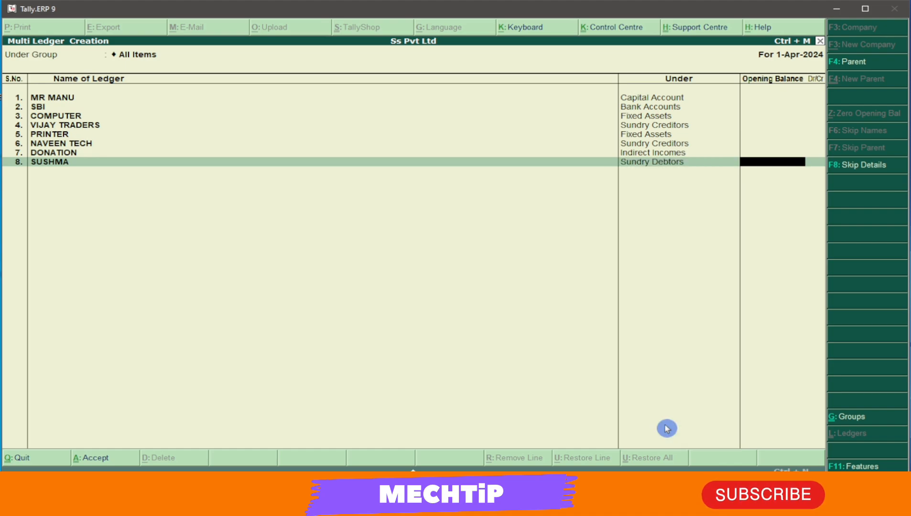
{"action": "key", "text": "Return"}
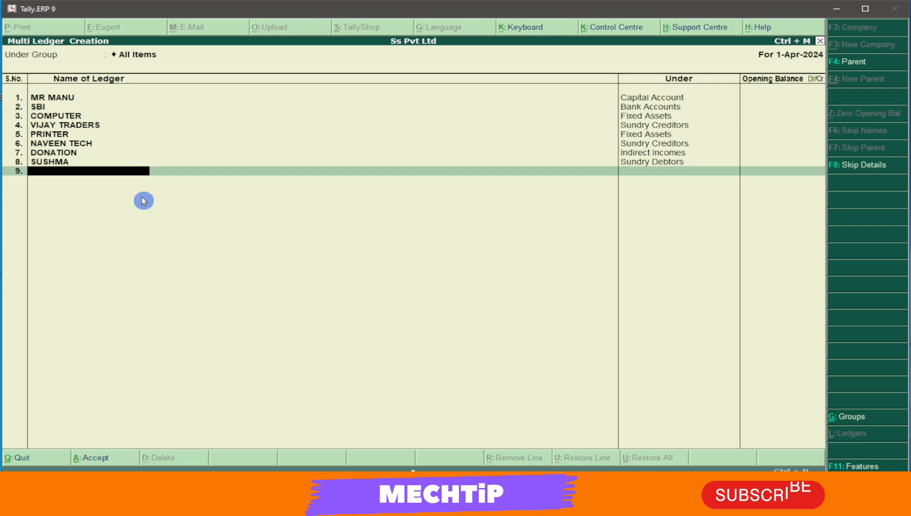
Step: Save the list of new ledgers and return to the Gateway of Tally main menu
{"action": "key", "text": "Return"}
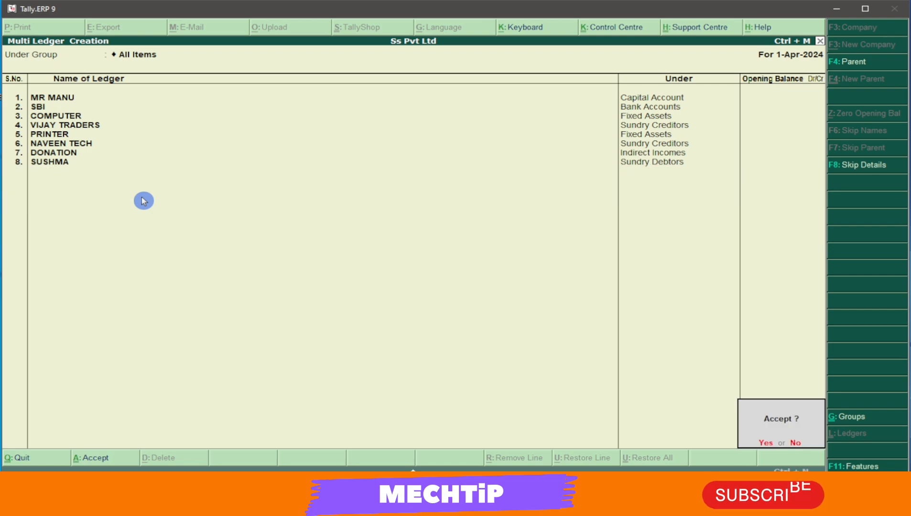
{"action": "key", "text": "Return"}
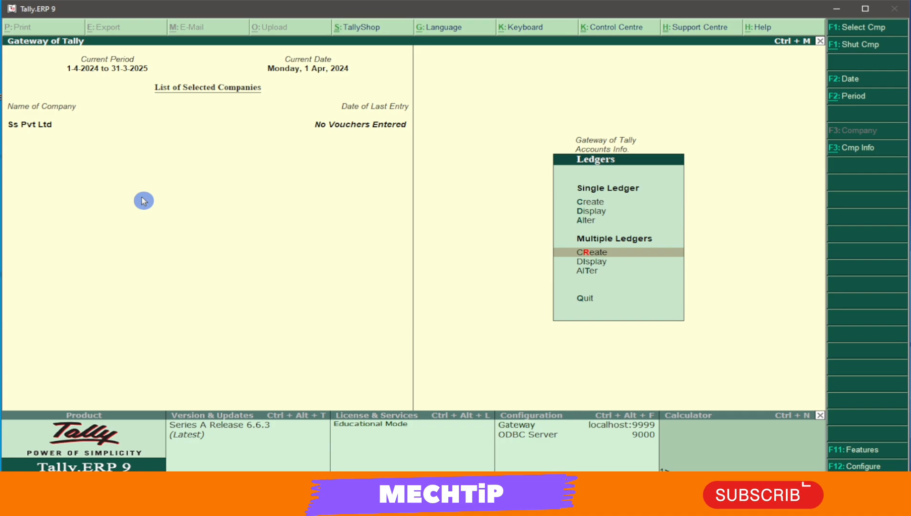
{"action": "key", "text": "Escape"}
{"action": "key", "text": "Escape"}
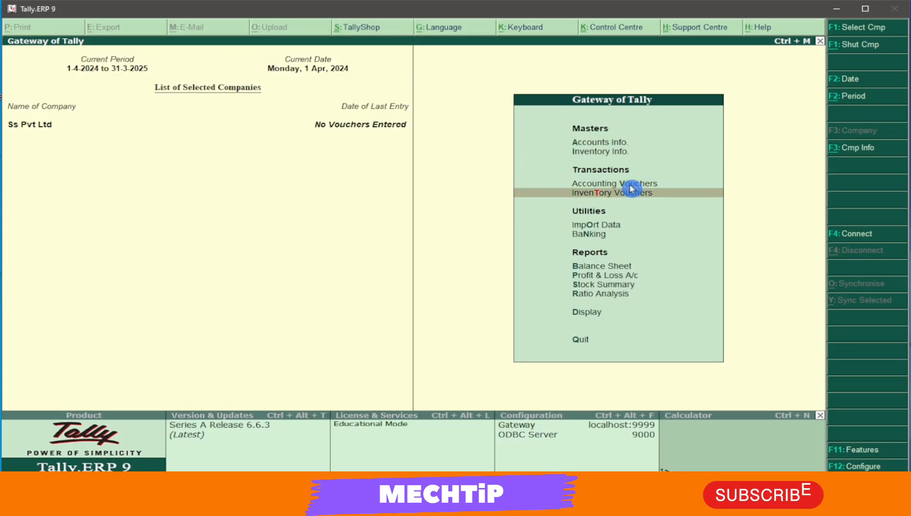
Step: Start a Receipt accounting voucher and choose Cash as its account
{"action": "left_click", "coordinate": [631, 188]}
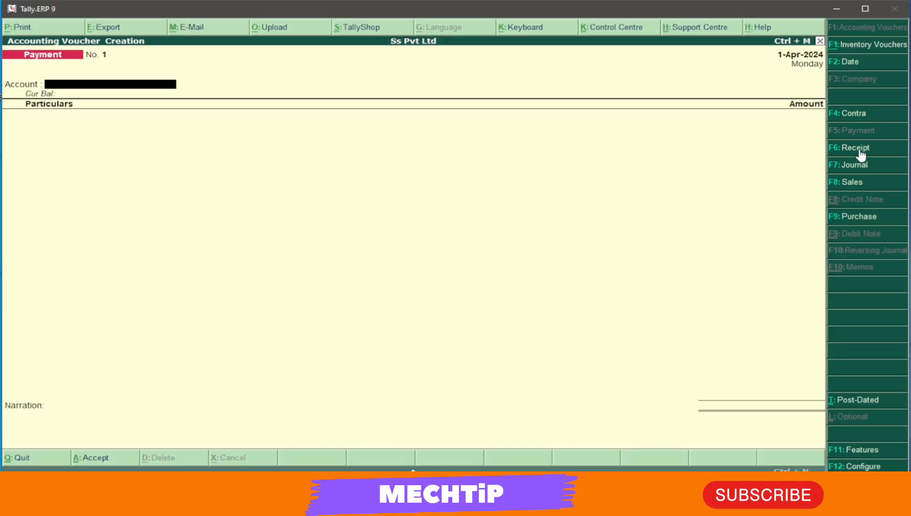
{"action": "left_click", "coordinate": [859, 150]}
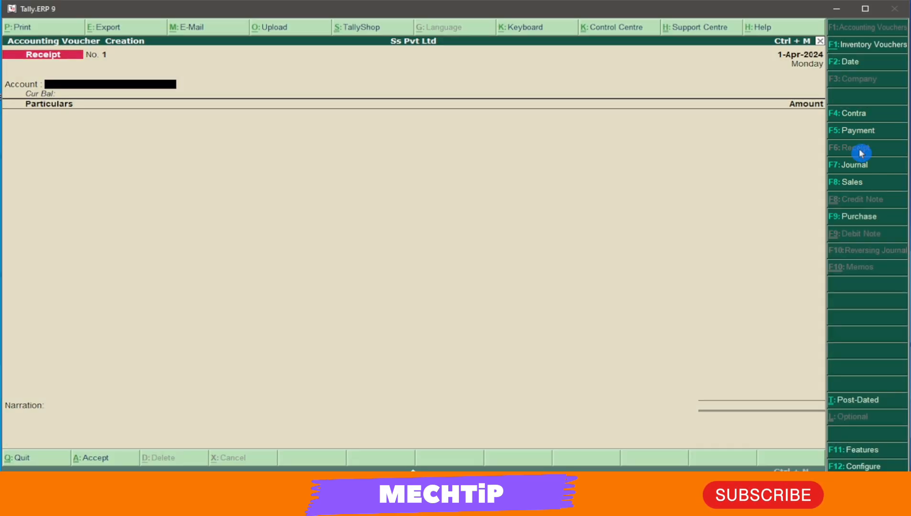
{"action": "left_click", "coordinate": [113, 88]}
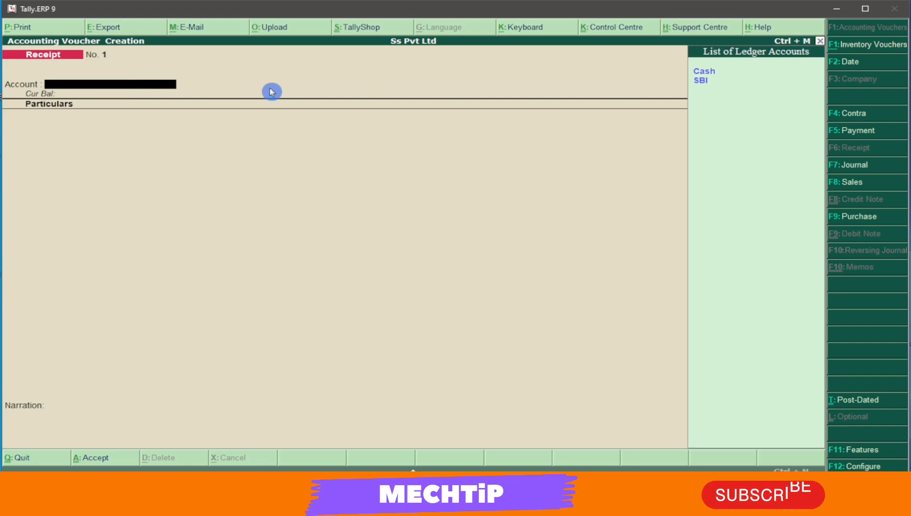
{"action": "left_click", "coordinate": [710, 75]}
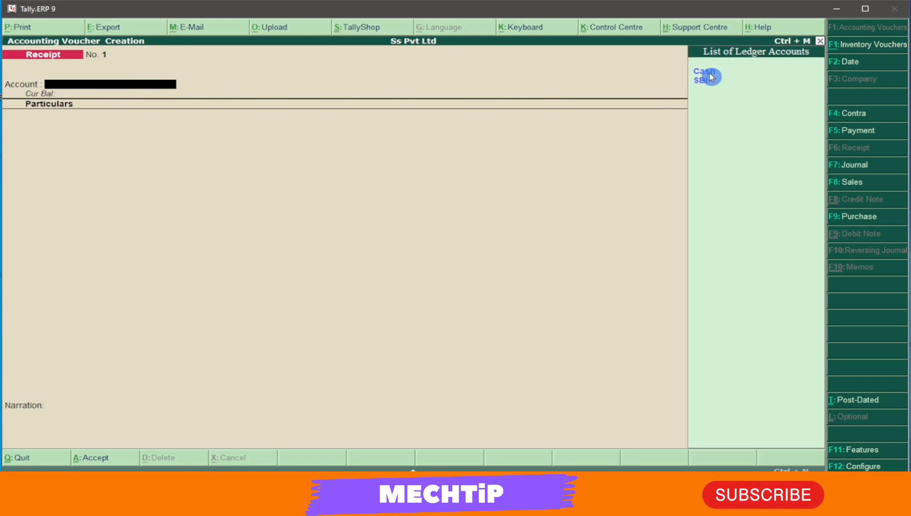
{"action": "left_click", "coordinate": [710, 74]}
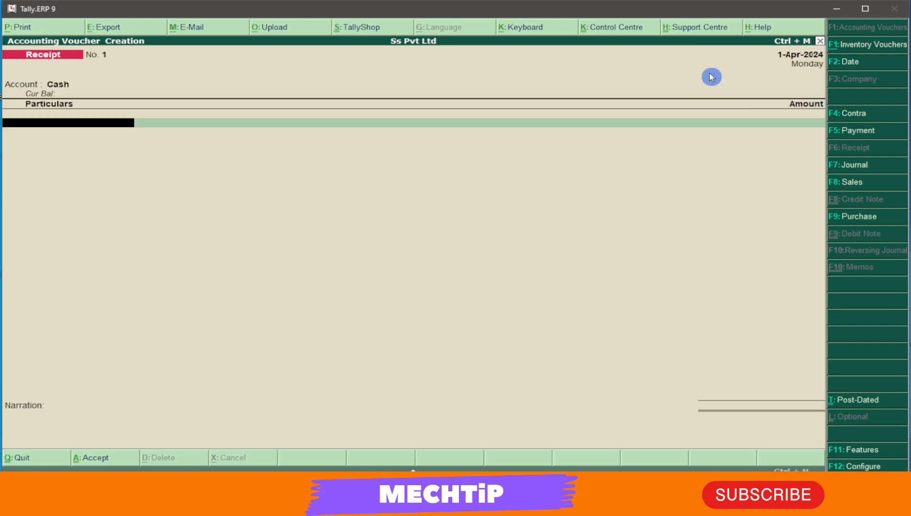
Step: Enter the owner's capital ledger in the receipt with an amount of 200000 and save the voucher without narration
{"action": "left_click", "coordinate": [63, 126]}
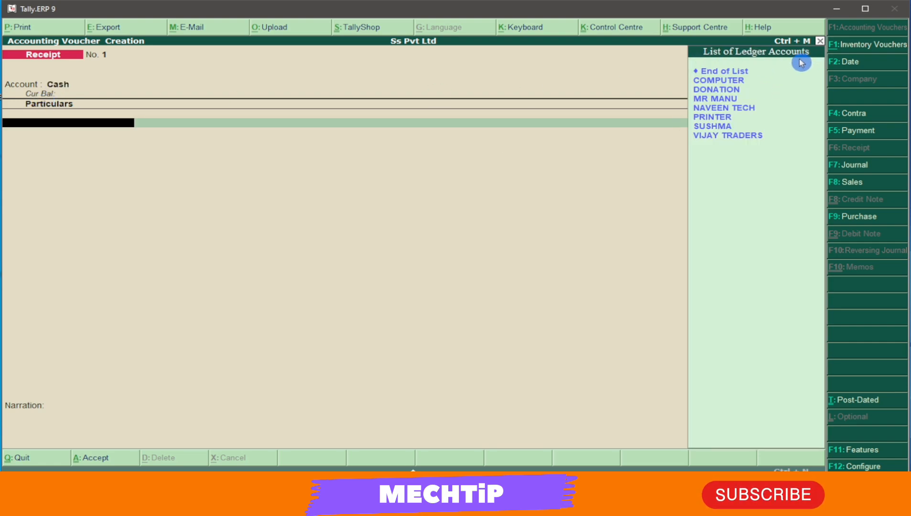
{"action": "left_click", "coordinate": [723, 99]}
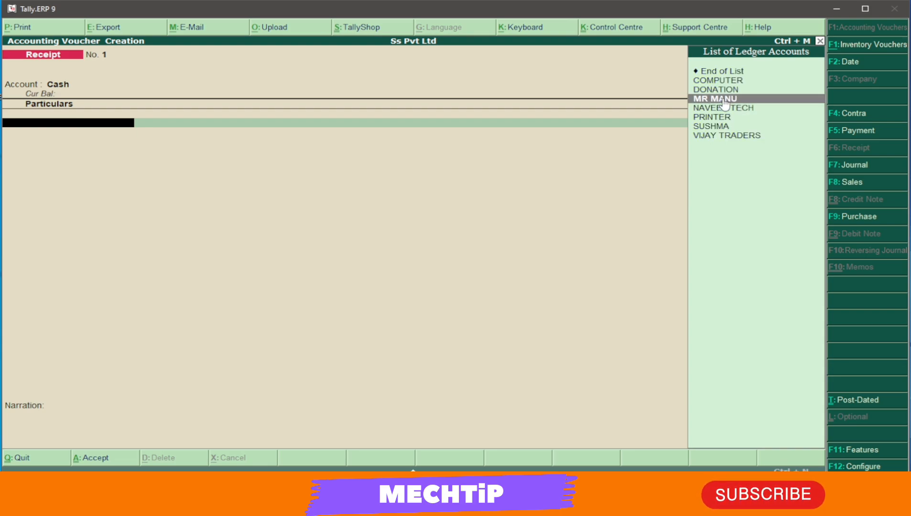
{"action": "left_click", "coordinate": [724, 100]}
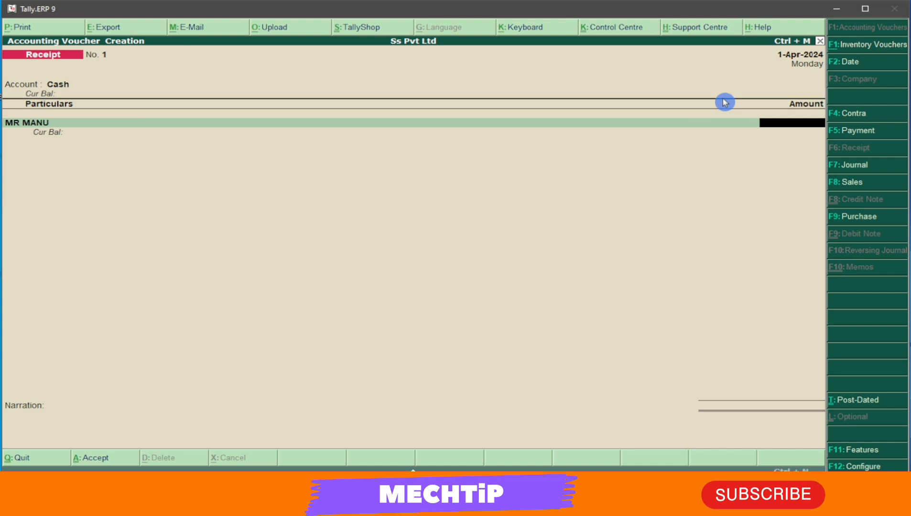
{"action": "type", "text": "20"}
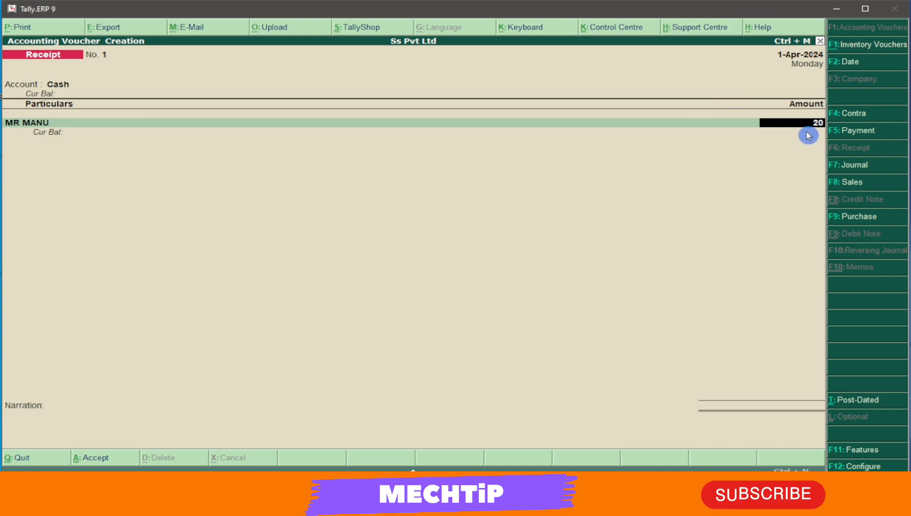
{"action": "type", "text": "0000"}
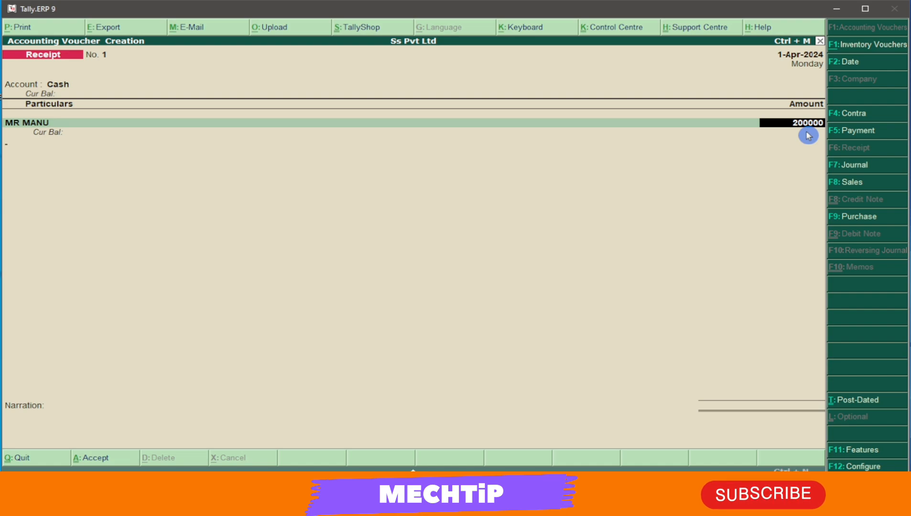
{"action": "key", "text": "Return"}
{"action": "key", "text": "Return"}
{"action": "key", "text": "Return"}
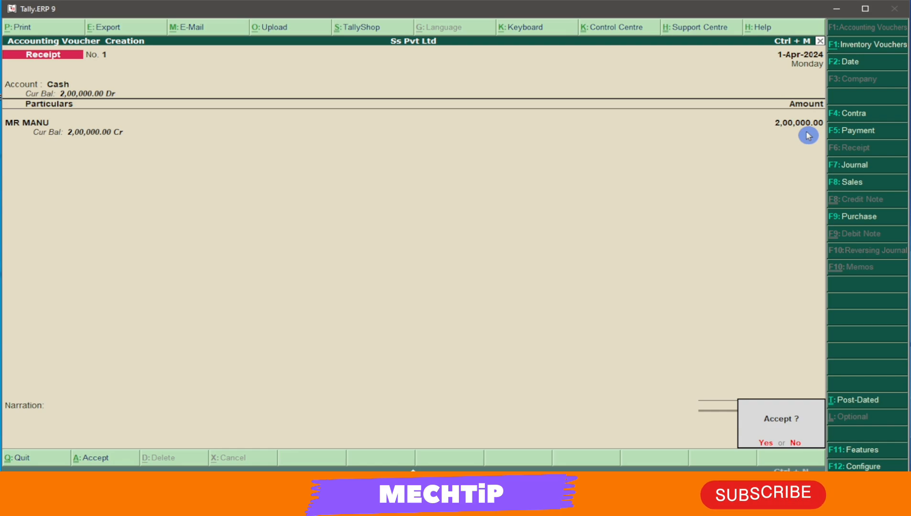
{"action": "key", "text": "Return"}
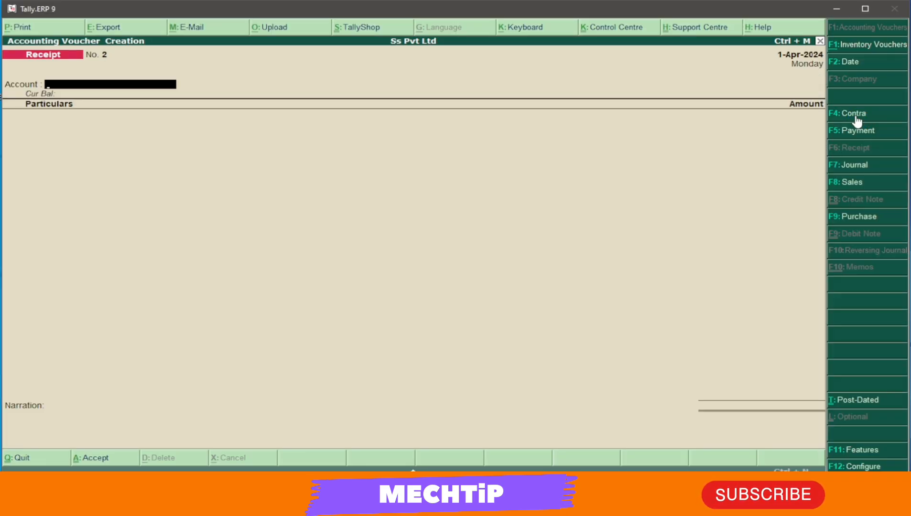
Step: Start a Contra voucher with SBI as the account and enter Cash in the particulars with an amount of 50000
{"action": "left_click", "coordinate": [858, 117]}
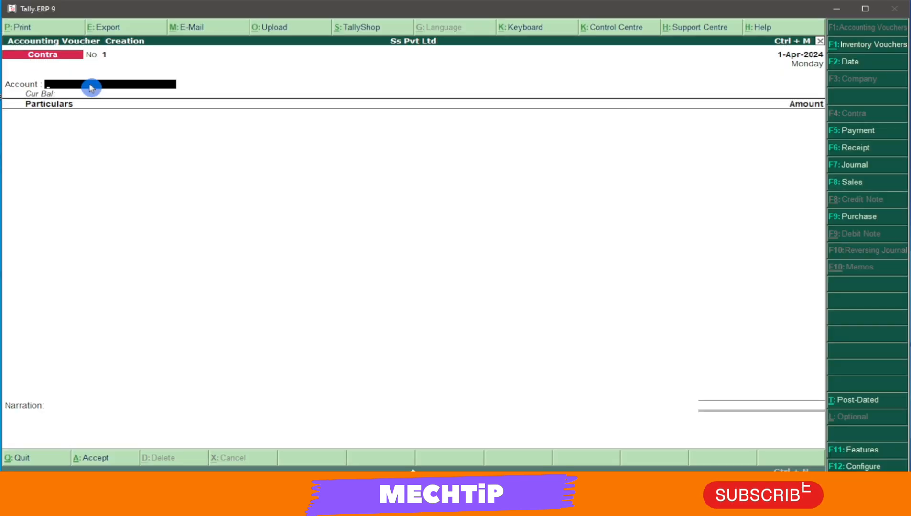
{"action": "left_click", "coordinate": [92, 88]}
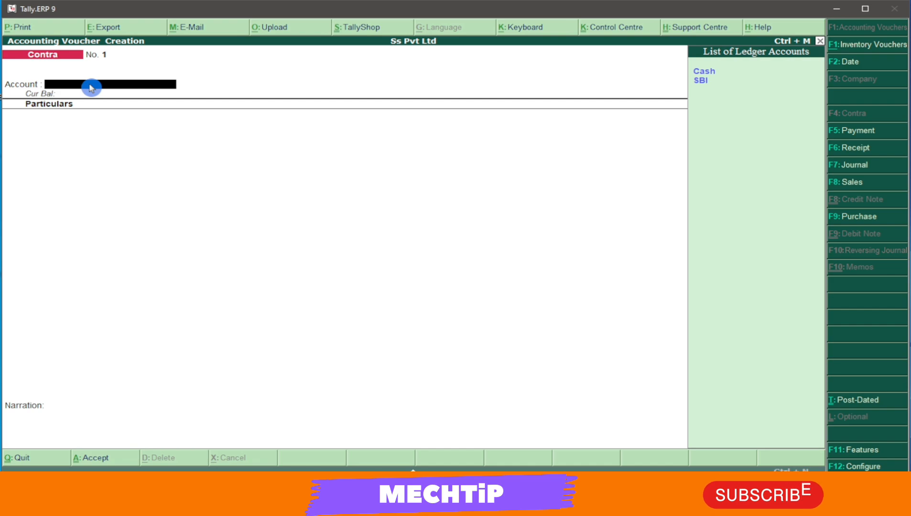
{"action": "key", "text": "Return"}
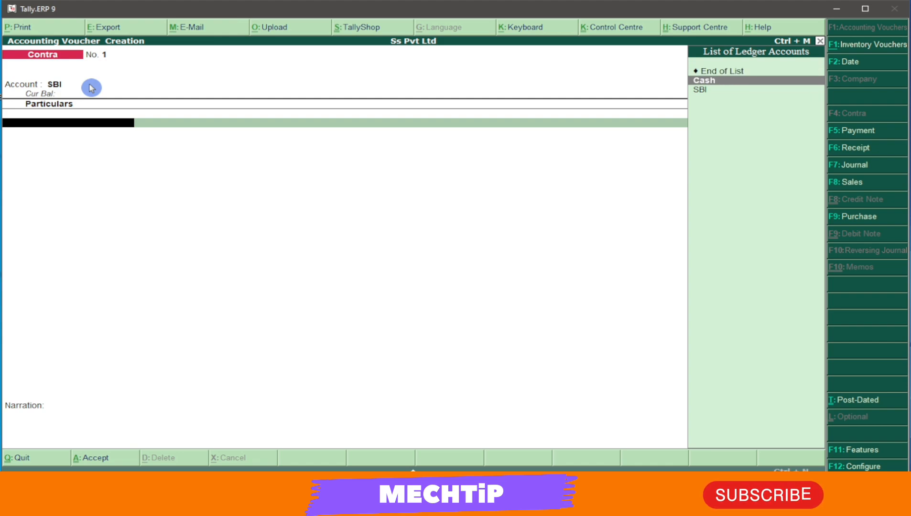
{"action": "key", "text": "Return"}
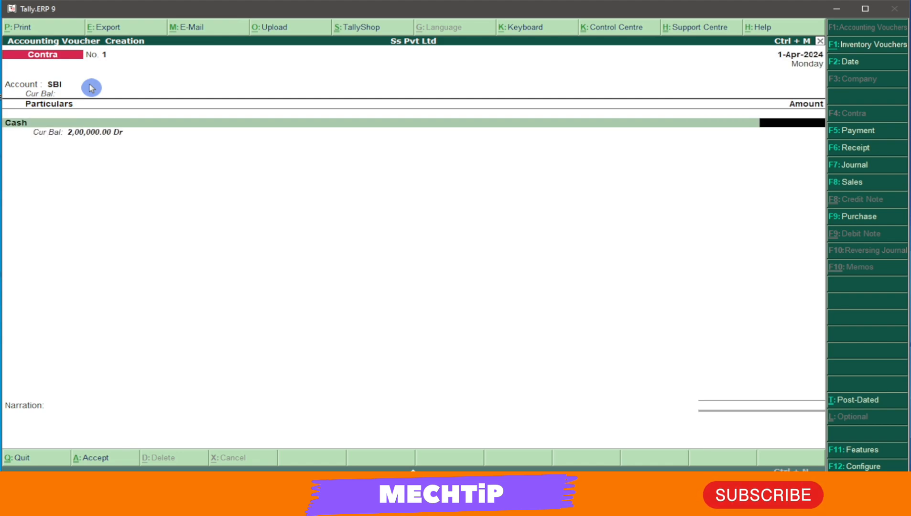
{"action": "type", "text": "50000"}
{"action": "key", "text": "Return"}
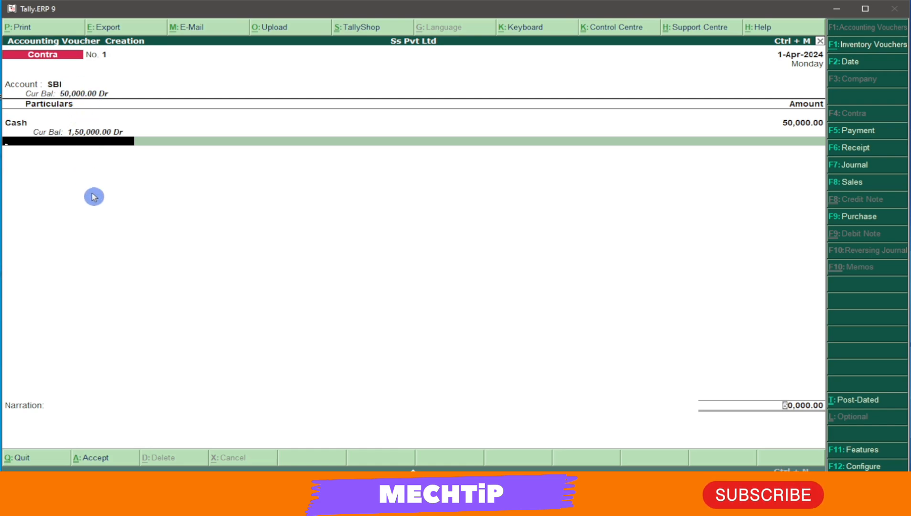
Step: Accept the SBI bank allocation as a Cash transaction without instrument details and save the Contra voucher without narration
{"action": "key", "text": "Return"}
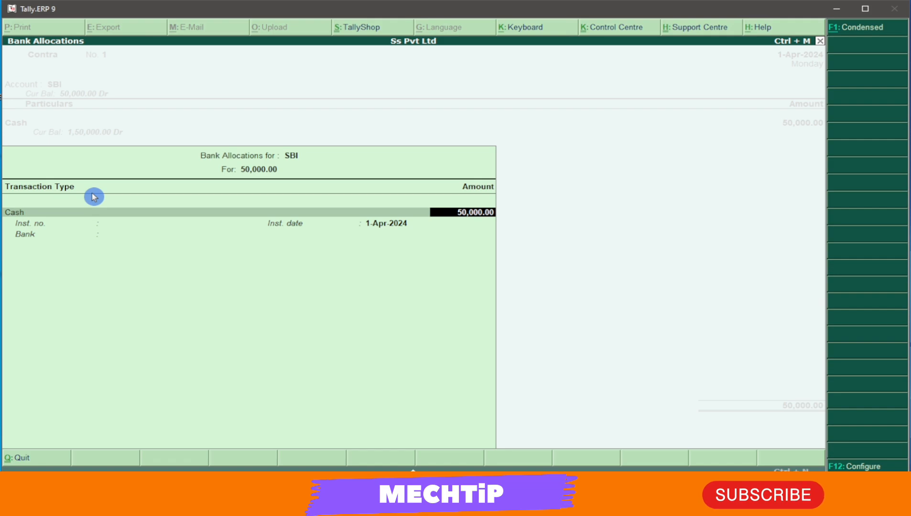
{"action": "key", "text": "Return"}
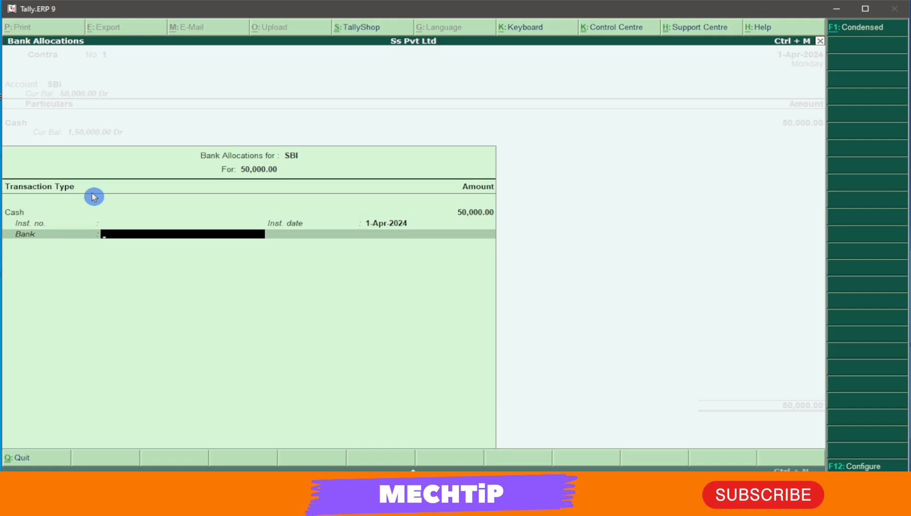
{"action": "key", "text": "Return"}
{"action": "key", "text": "Return"}
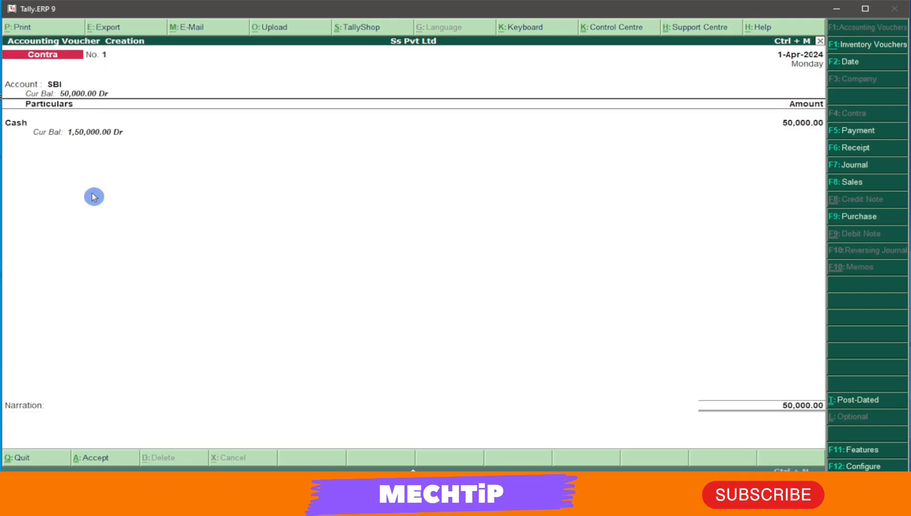
{"action": "key", "text": "Return"}
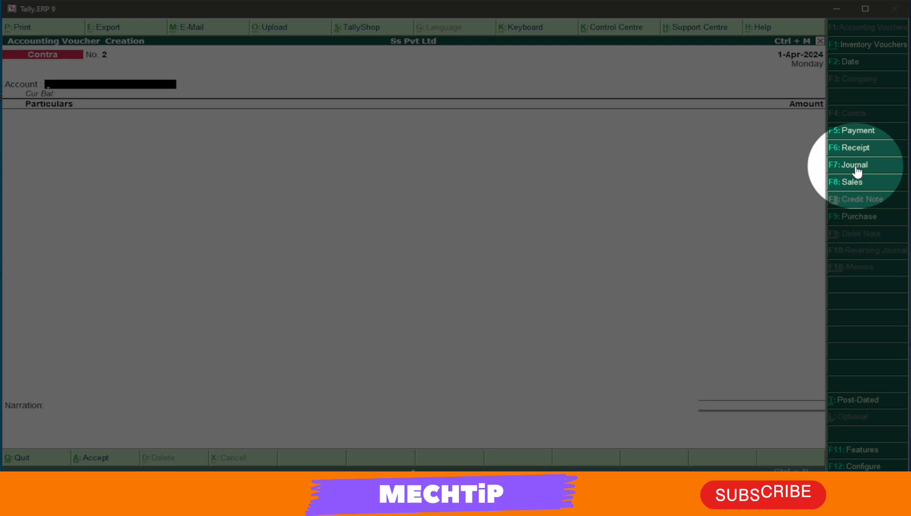
Step: Start a Journal voucher and debit the COMPUTER ledger with 25000
{"action": "left_click", "coordinate": [857, 170]}
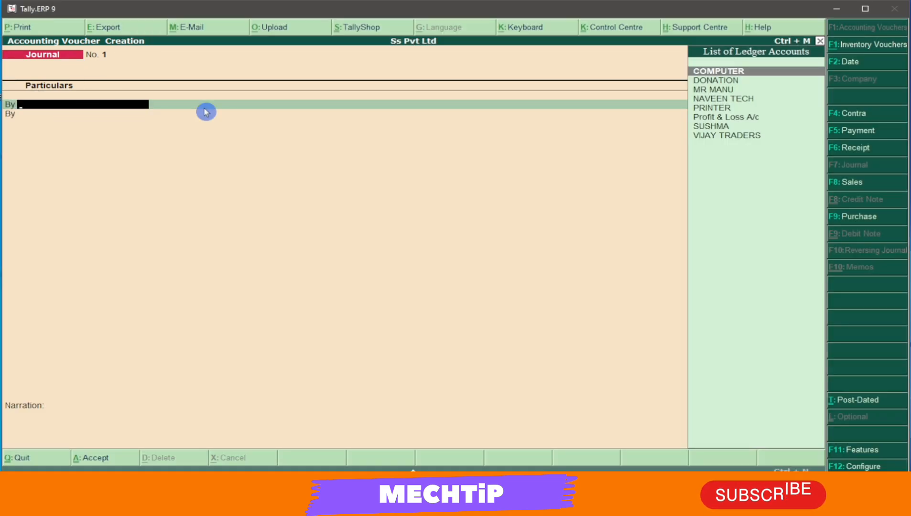
{"action": "left_click", "coordinate": [721, 71]}
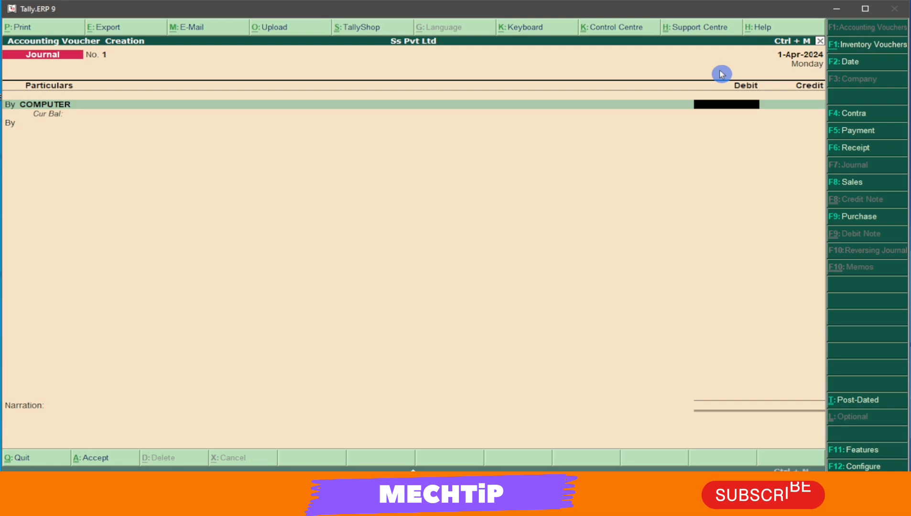
{"action": "type", "text": "25000"}
{"action": "key", "text": "Return"}
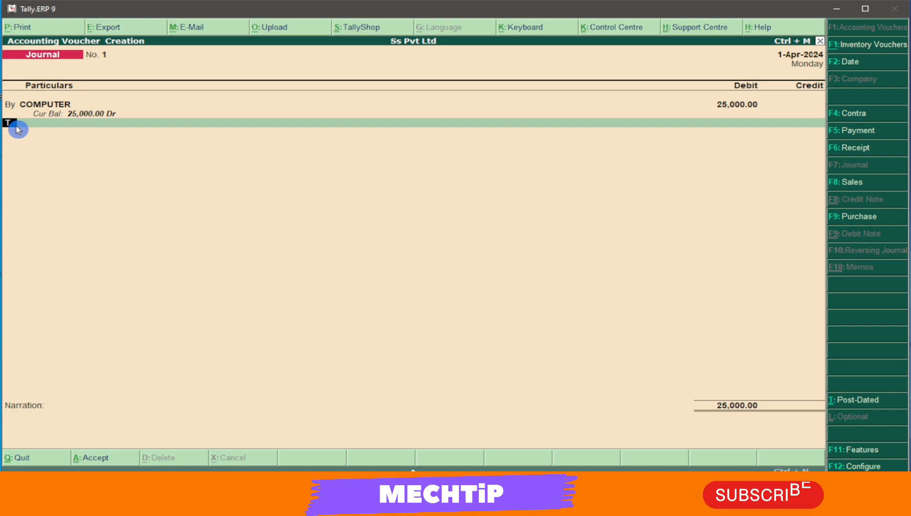
Step: Credit the VIJAY TRADERS ledger with 25000 on the To line of the computer journal entry
{"action": "key", "text": "t"}
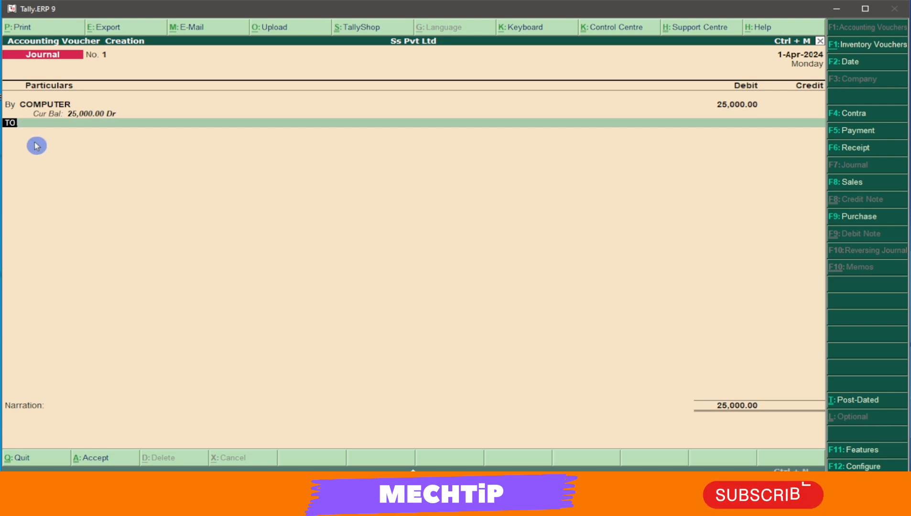
{"action": "key", "text": "Return"}
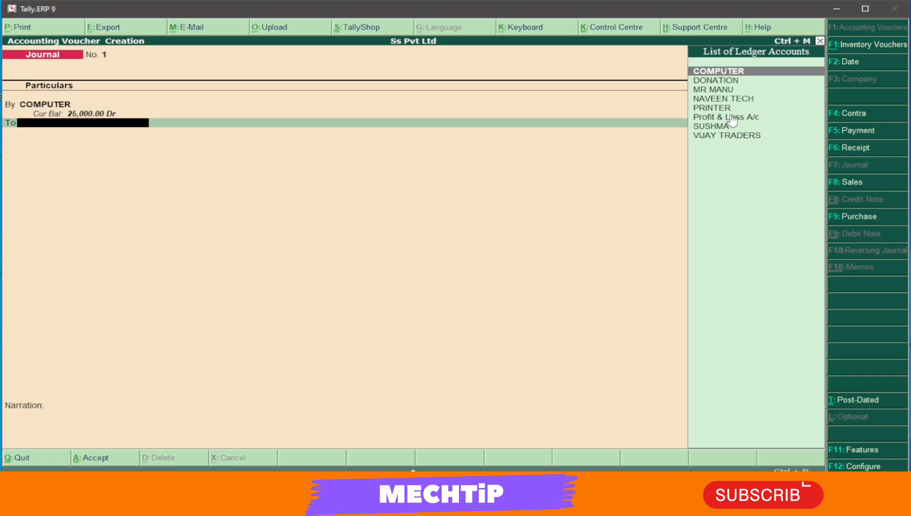
{"action": "scroll", "coordinate": [732, 120], "scroll_direction": "down", "scroll_amount": 2}
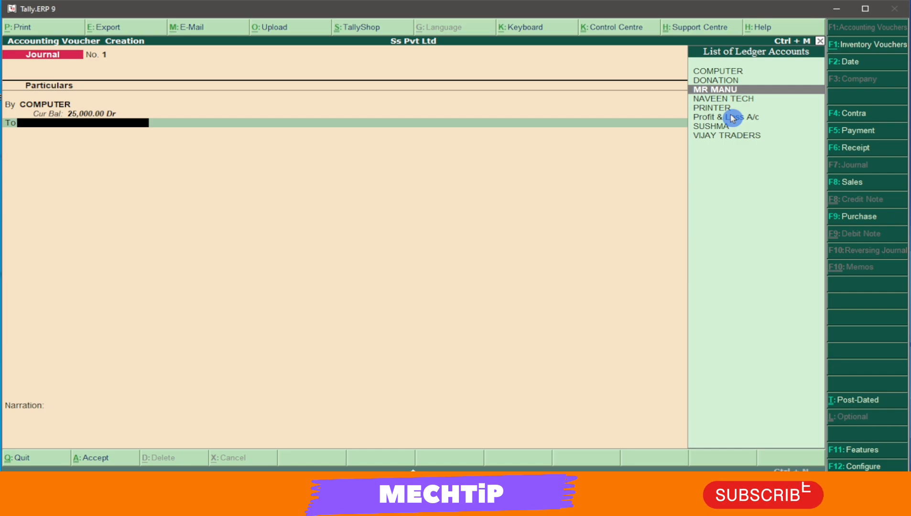
{"action": "scroll", "coordinate": [733, 119], "scroll_direction": "down", "scroll_amount": 2}
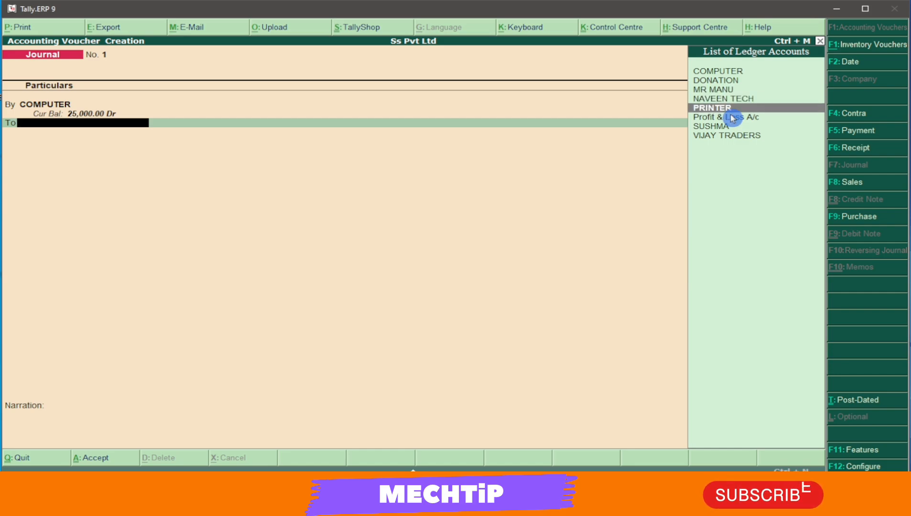
{"action": "scroll", "coordinate": [733, 118], "scroll_direction": "down", "scroll_amount": 3}
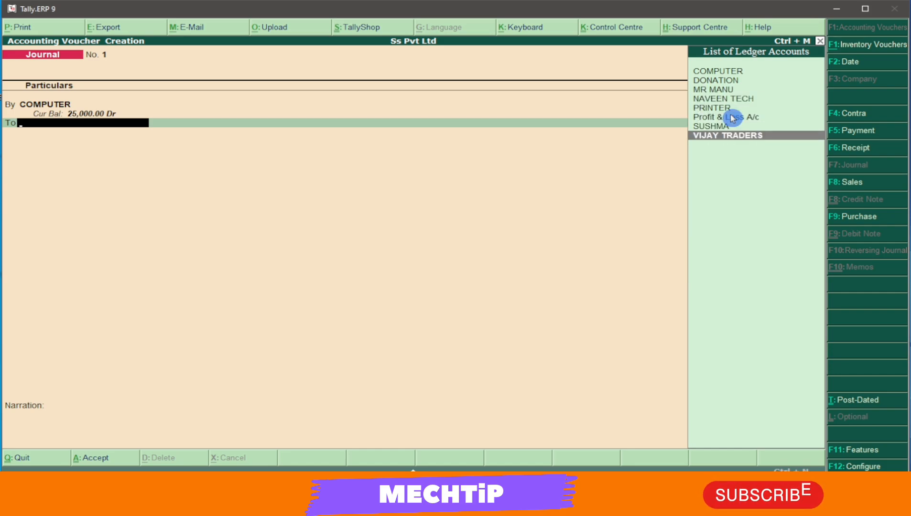
{"action": "left_click", "coordinate": [755, 136]}
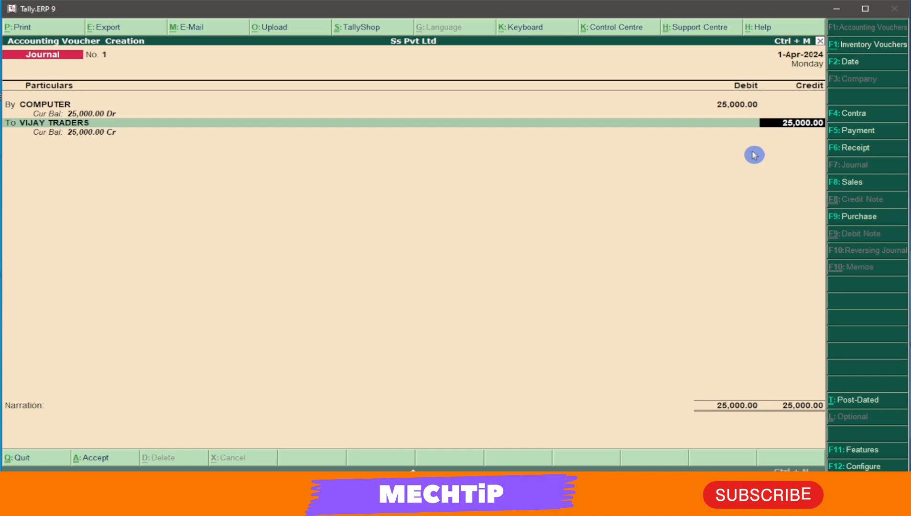
{"action": "key", "text": "Return"}
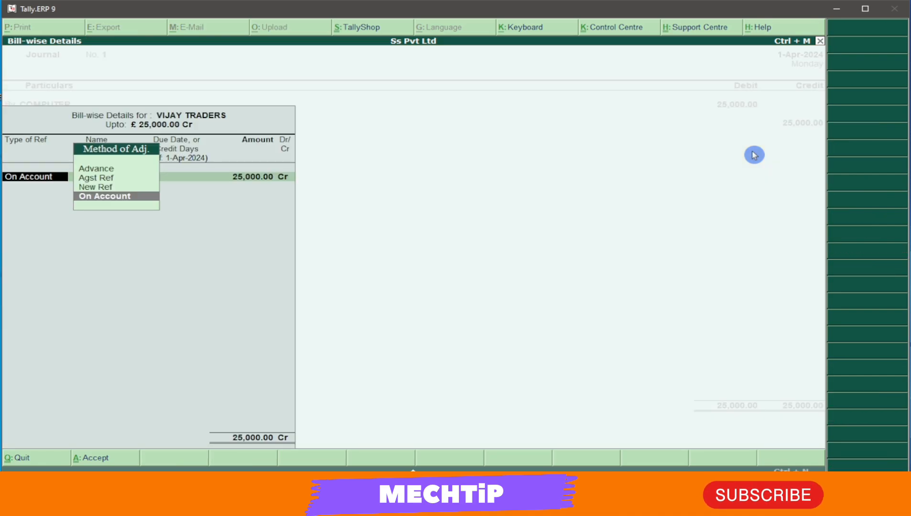
Step: Set the VIJAY TRADERS bill-wise reference to On Account for the full amount and save the journal voucher without narration
{"action": "key", "text": "Return"}
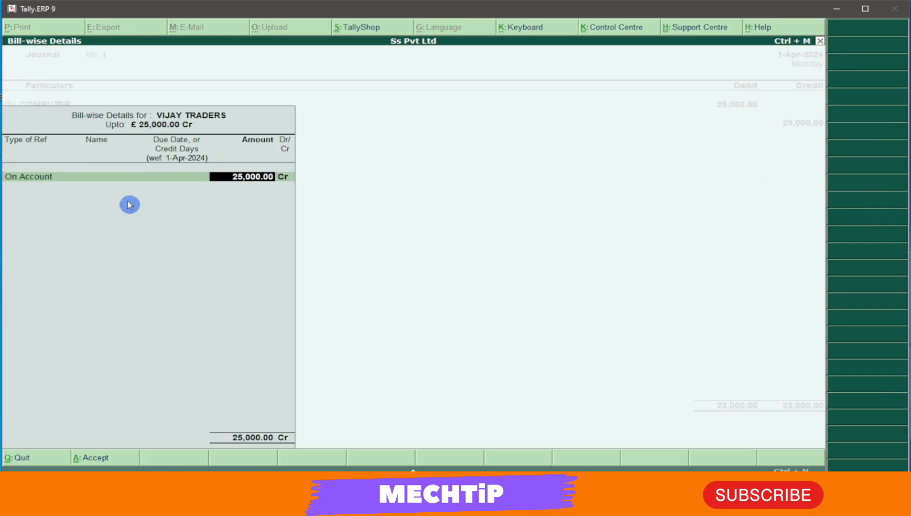
{"action": "key", "text": "Return"}
{"action": "key", "text": "Return"}
{"action": "key", "text": "Return"}
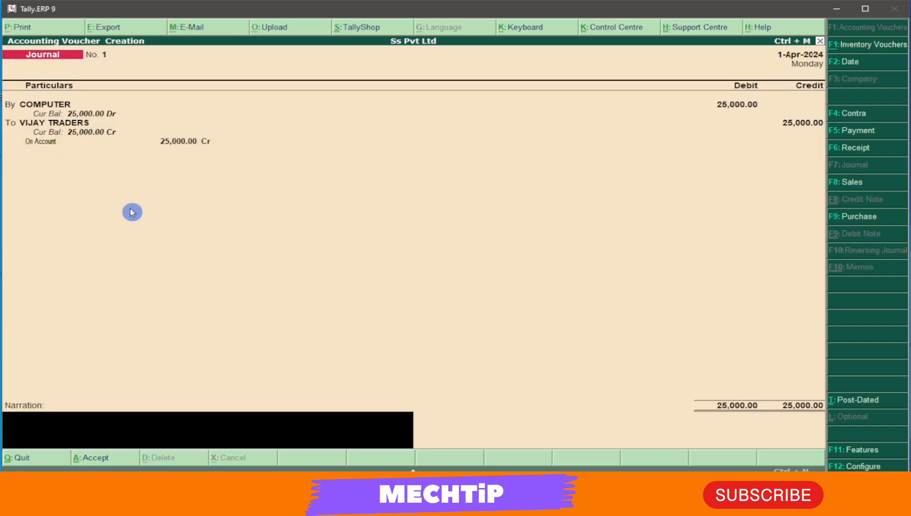
{"action": "key", "text": "Return"}
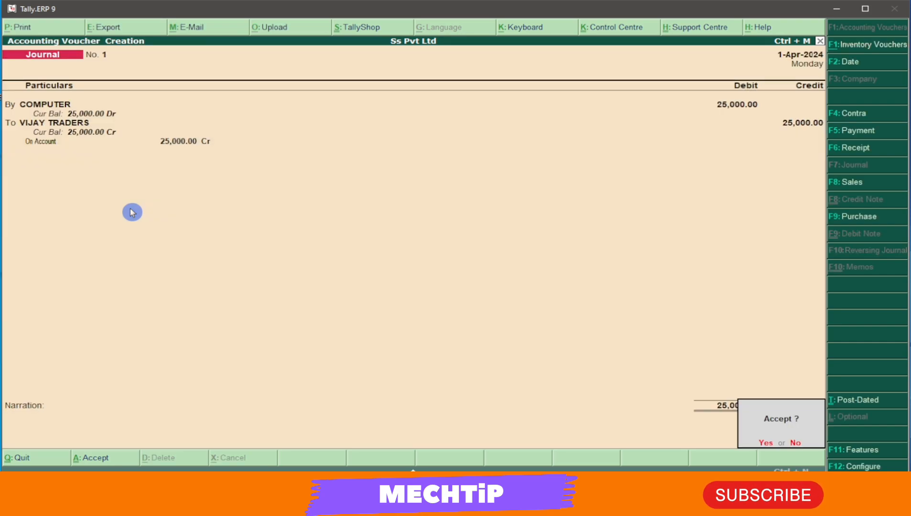
{"action": "key", "text": "Return"}
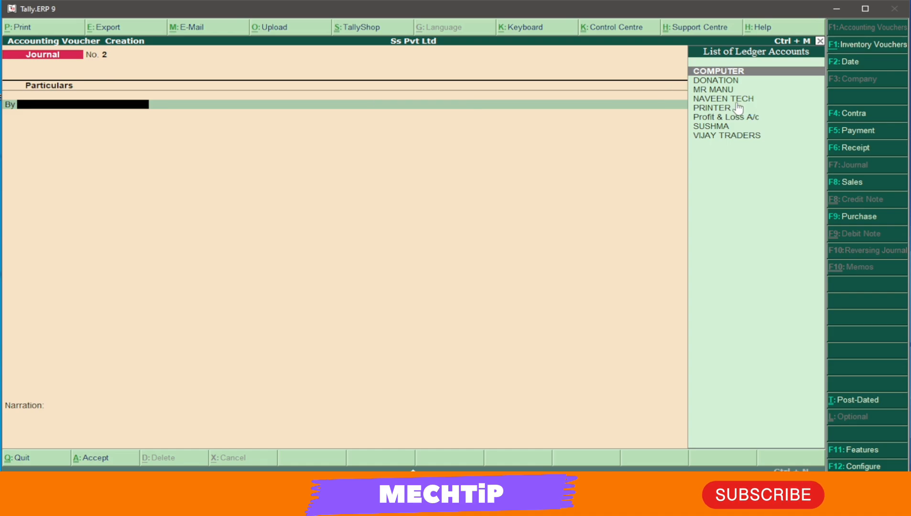
Step: Debit the PRINTER ledger with 15000 in the new journal voucher
{"action": "left_click", "coordinate": [716, 114]}
{"action": "left_click", "coordinate": [715, 113]}
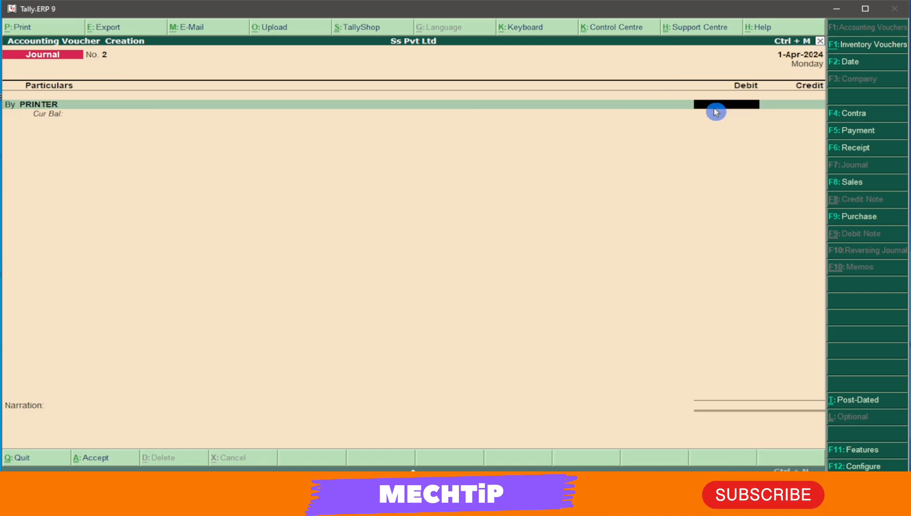
{"action": "type", "text": "15000"}
{"action": "key", "text": "Return"}
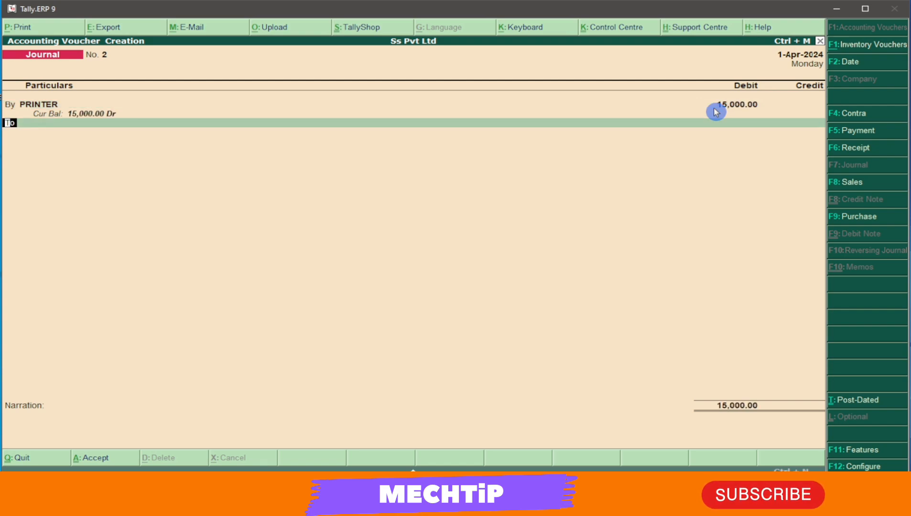
Step: Credit the NAVEEN TECH ledger with 15000 on the To line of the printer journal entry
{"action": "key", "text": "Return"}
{"action": "key", "text": "Down"}
{"action": "key", "text": "Down"}
{"action": "key", "text": "Down"}
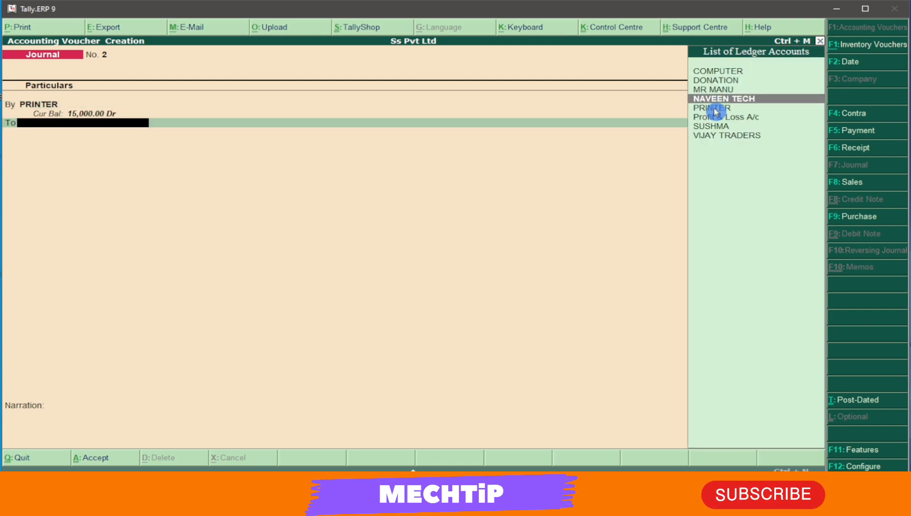
{"action": "key", "text": "Return"}
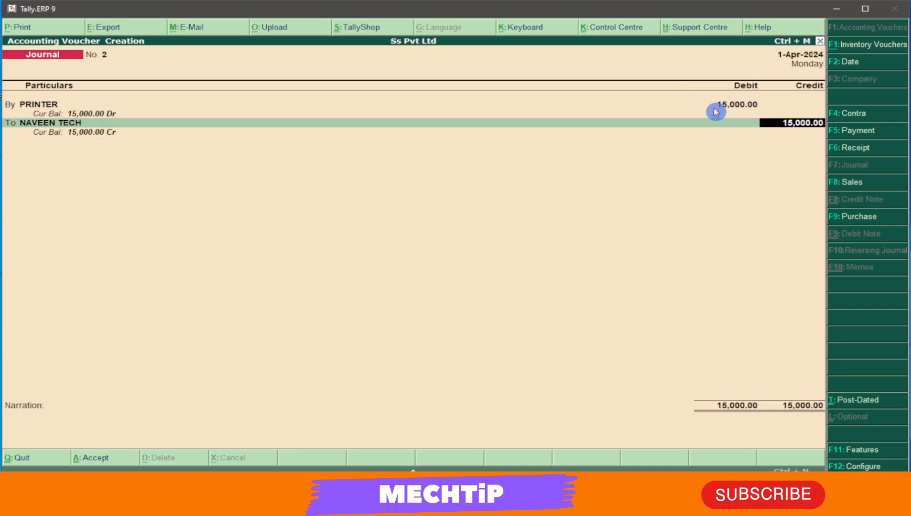
{"action": "key", "text": "Return"}
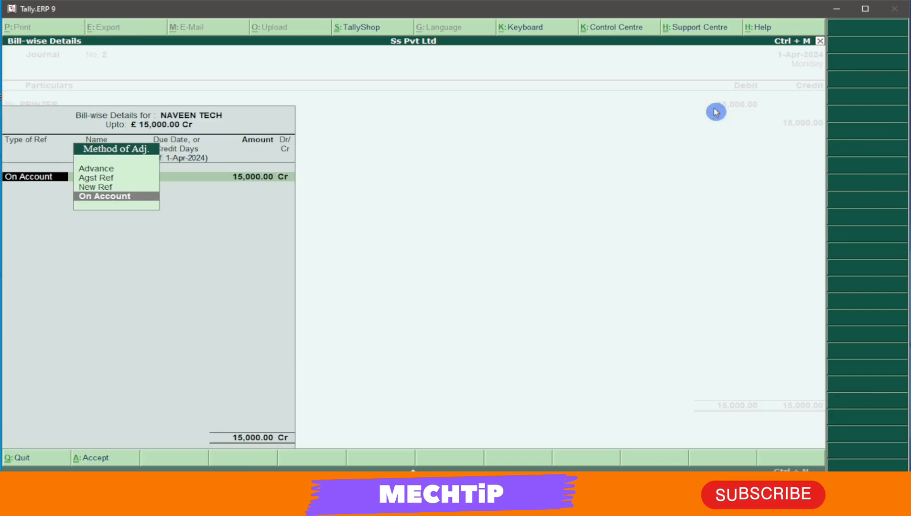
Step: Set the NAVEEN TECH bill-wise reference to On Account for the full amount and save the journal voucher without narration
{"action": "key", "text": "Return"}
{"action": "key", "text": "Return"}
{"action": "key", "text": "Return"}
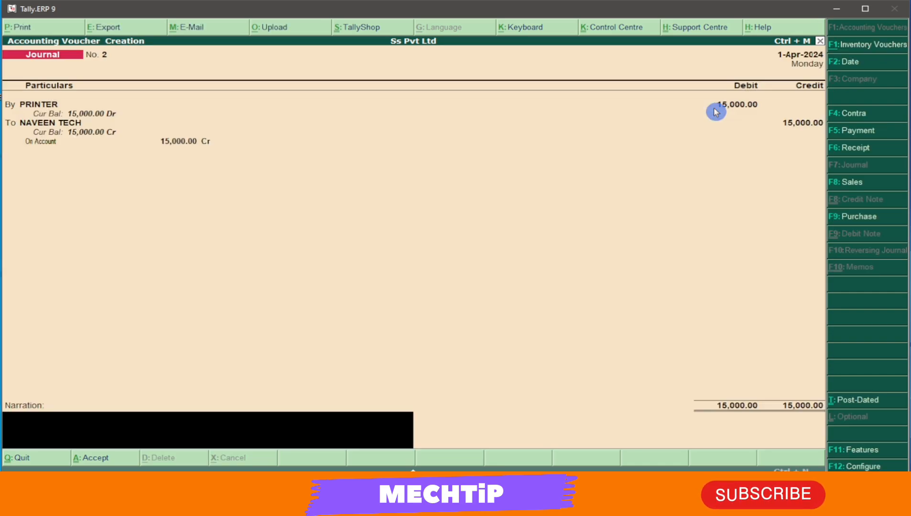
{"action": "key", "text": "Return"}
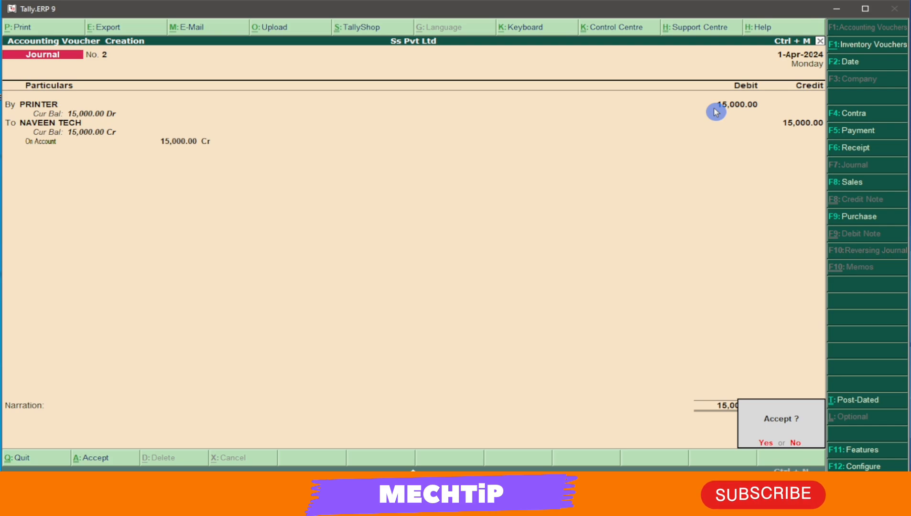
{"action": "key", "text": "Return"}
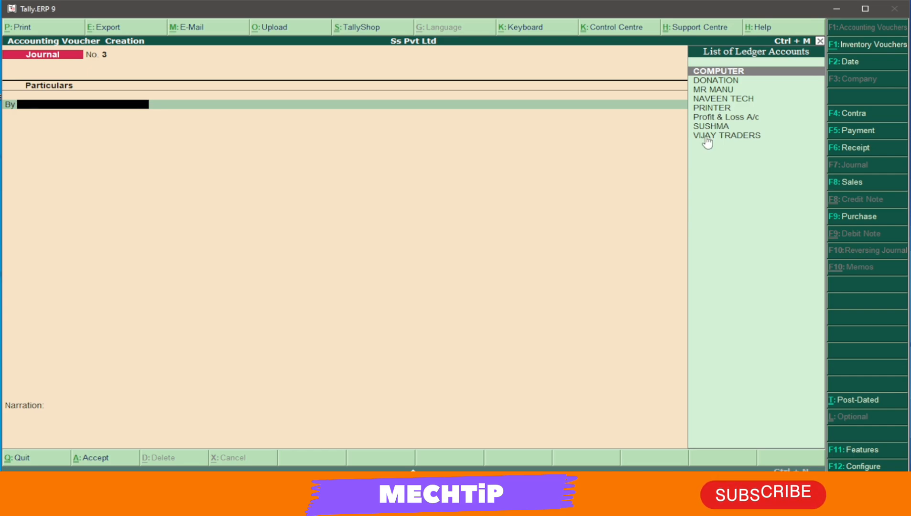
{"action": "left_click", "coordinate": [536, 167]}
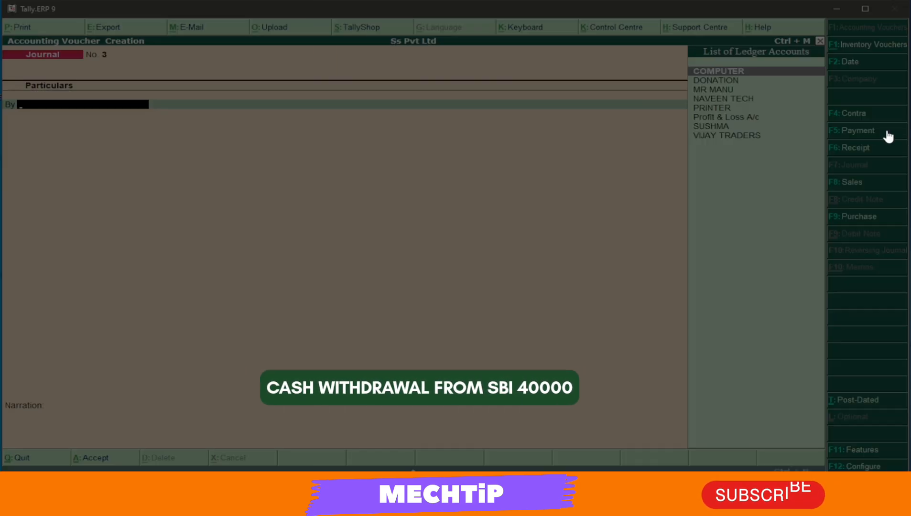
Step: Start a contra voucher with Cash as the account and enter a 40000 withdrawal from SBI in the particulars
{"action": "left_click", "coordinate": [859, 115]}
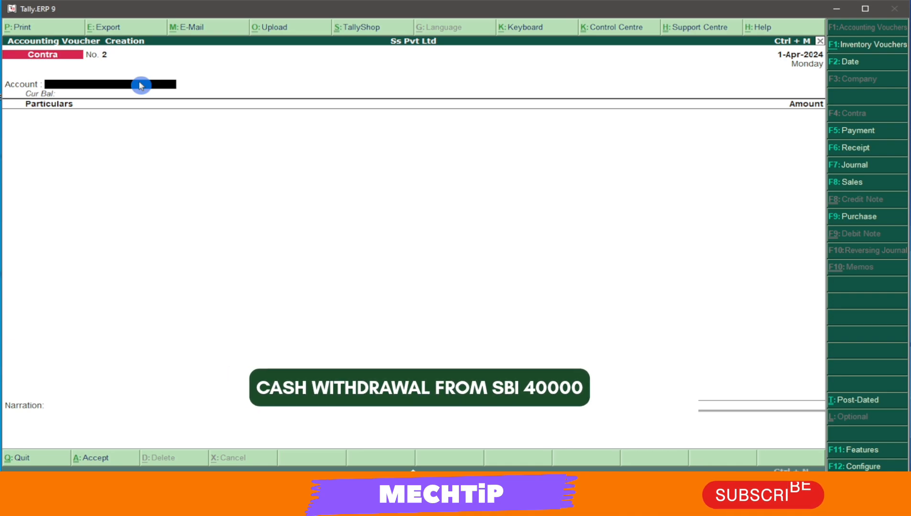
{"action": "left_click", "coordinate": [141, 85]}
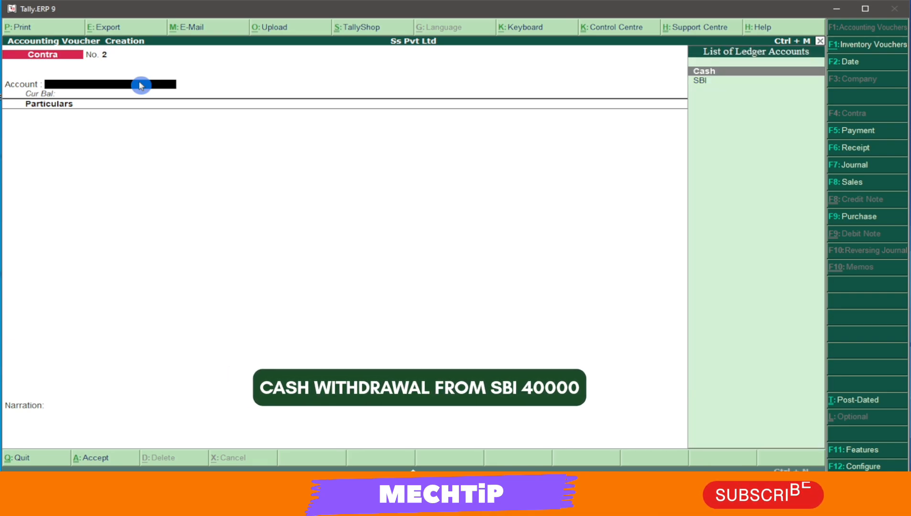
{"action": "key", "text": "Return"}
{"action": "key", "text": "Down"}
{"action": "key", "text": "Down"}
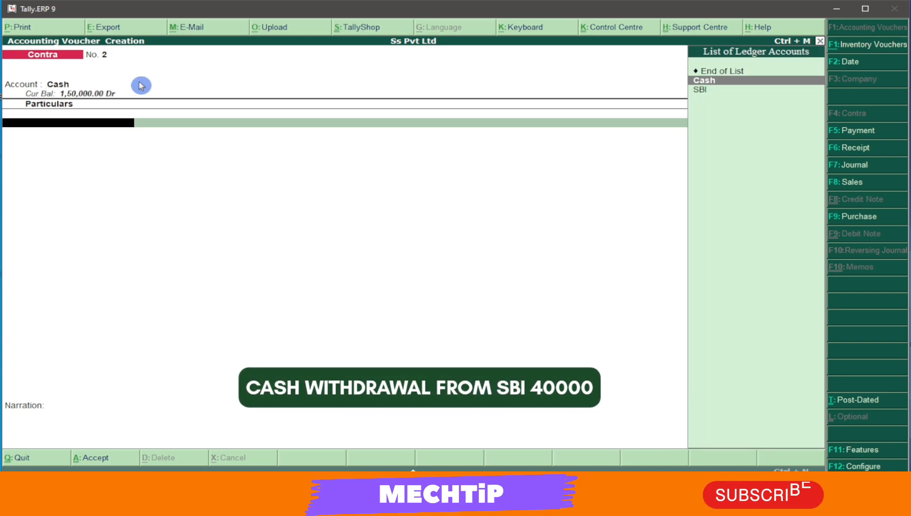
{"action": "key", "text": "Return"}
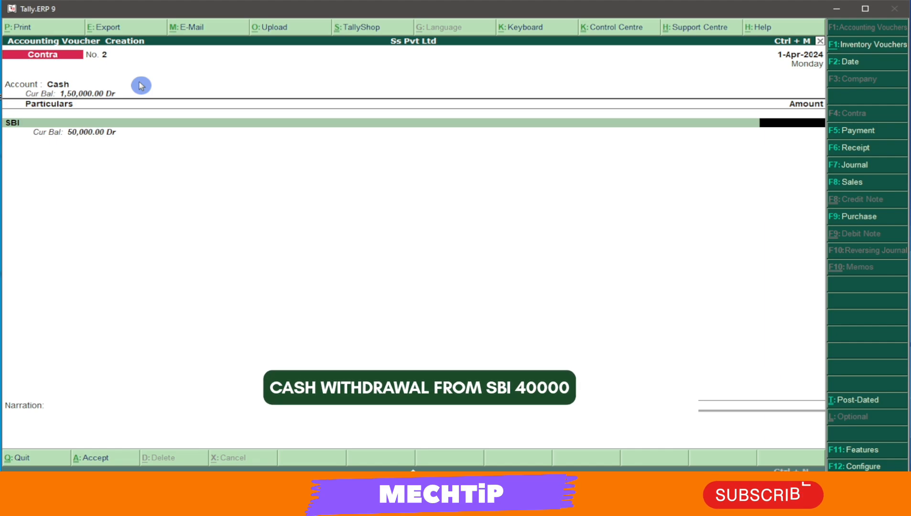
{"action": "type", "text": "40000"}
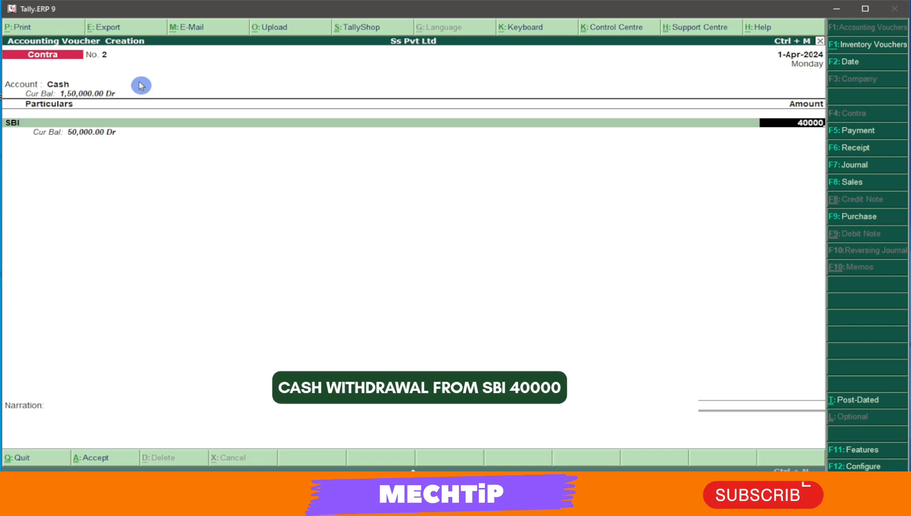
{"action": "key", "text": "Return"}
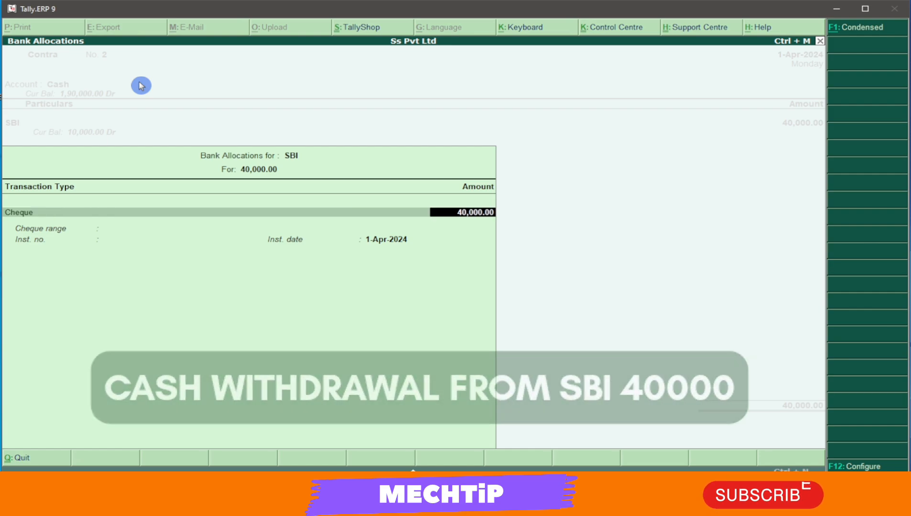
Step: Allocate the full SBI amount as Cheque with cheque range Not Applicable, and save the contra voucher without instrument number or narration
{"action": "key", "text": "Return"}
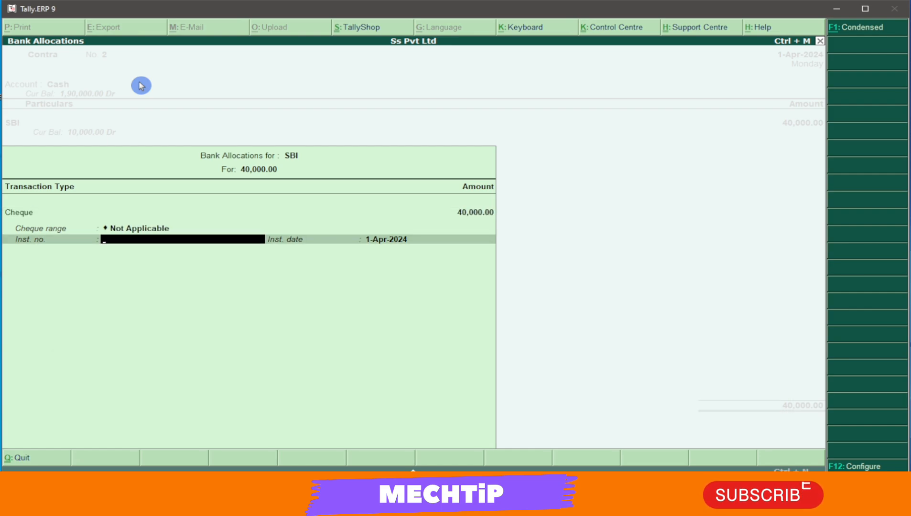
{"action": "key", "text": "Return"}
{"action": "key", "text": "Return"}
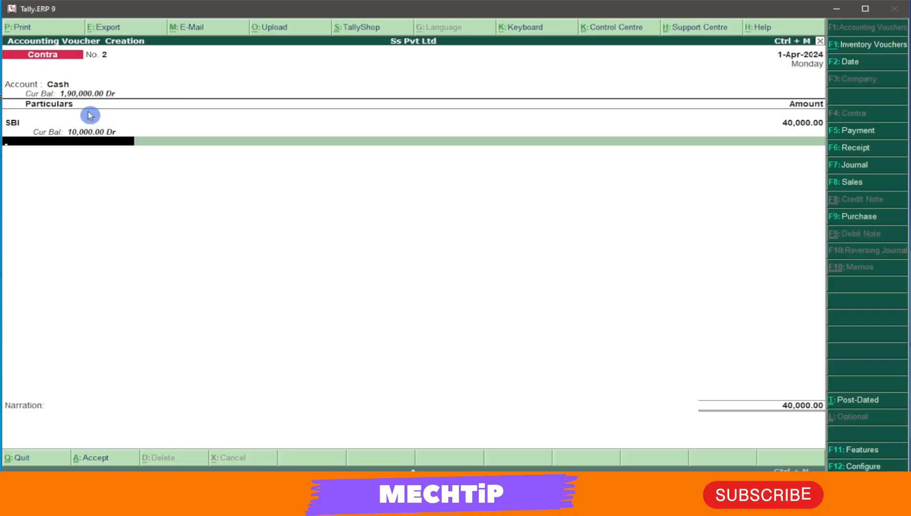
{"action": "key", "text": "Return"}
{"action": "key", "text": "Return"}
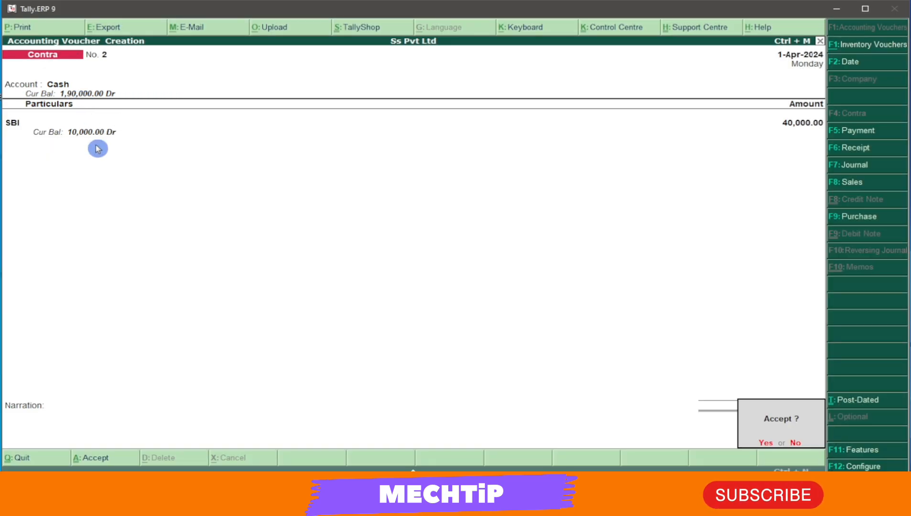
{"action": "key", "text": "Return"}
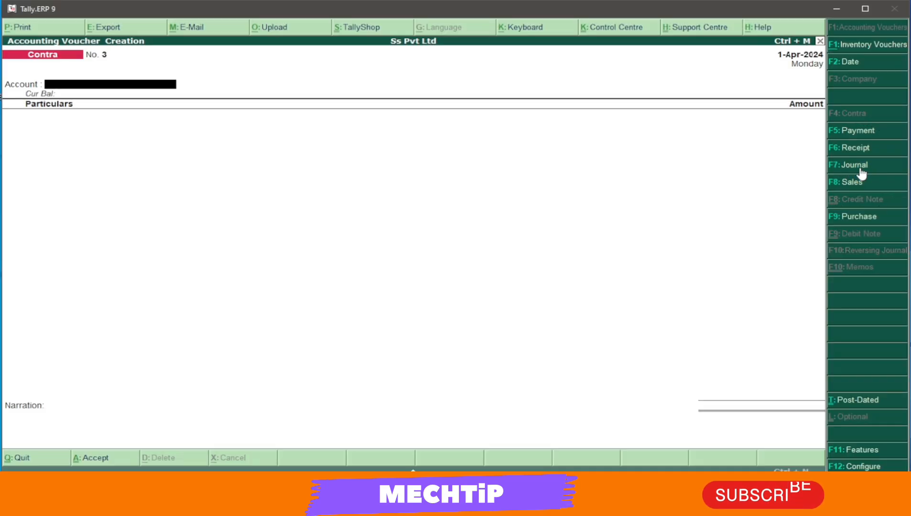
Step: Start a journal voucher and choose the printer buyer's personal ledger on the By line
{"action": "left_click", "coordinate": [860, 173]}
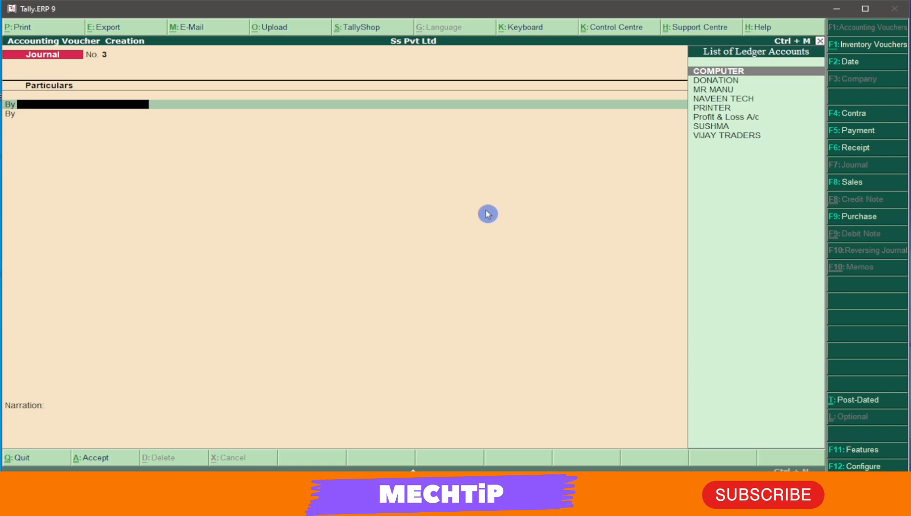
{"action": "left_click", "coordinate": [719, 128]}
{"action": "left_click", "coordinate": [720, 128]}
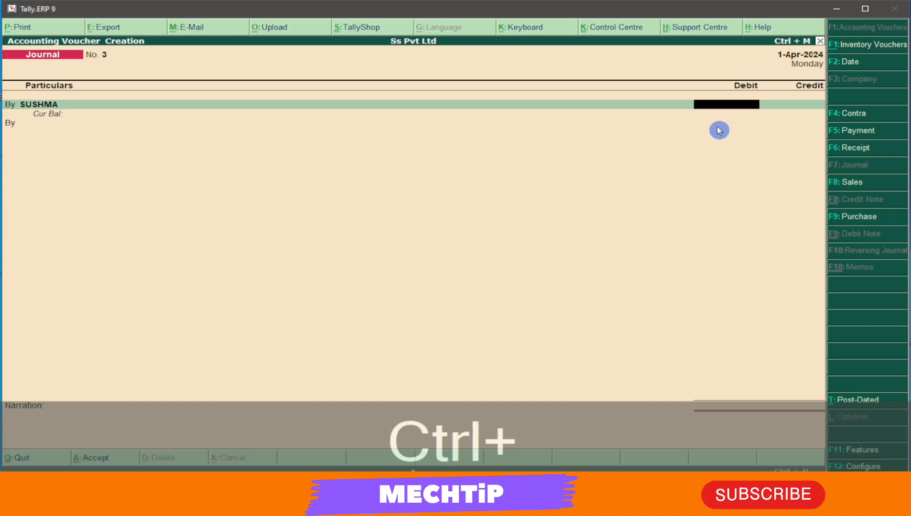
Step: Use the built-in calculator to work out 15000*10% and 15000-1500, and return to the journal voucher
{"action": "key", "text": "ctrl+n"}
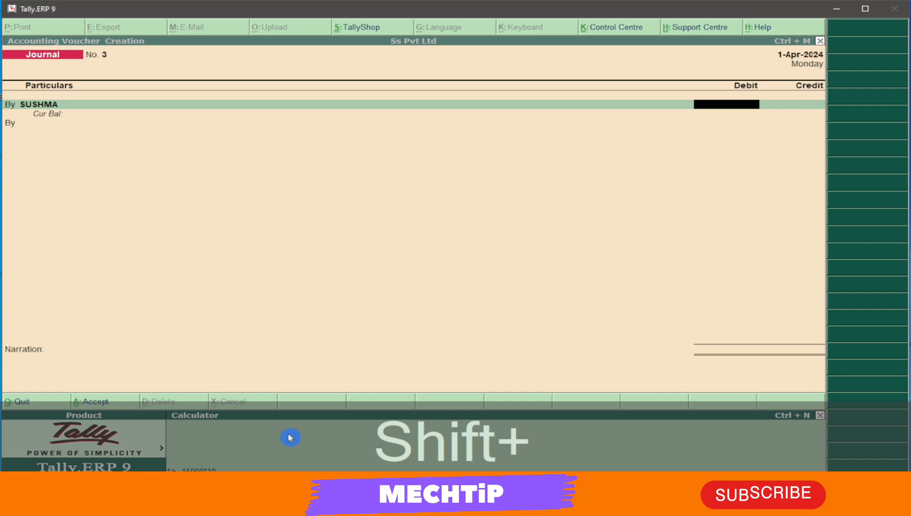
{"action": "type", "text": "%"}
{"action": "key", "text": "Return"}
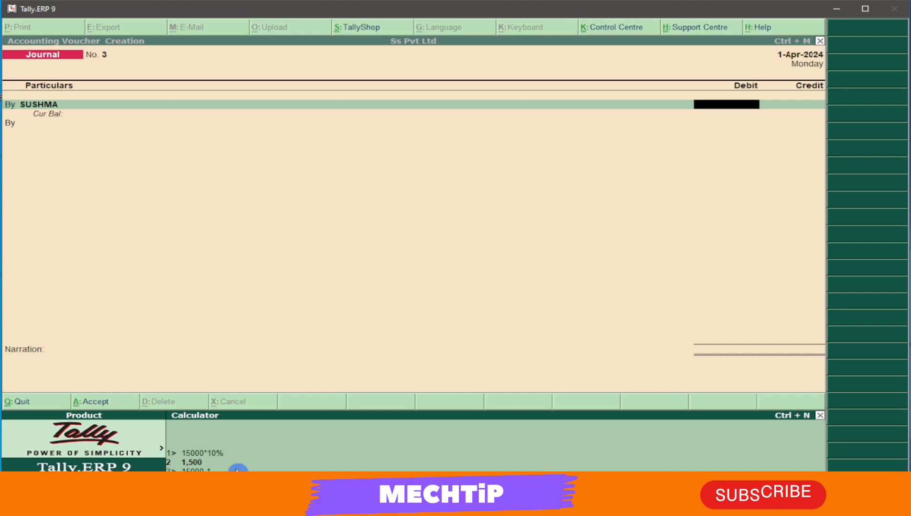
{"action": "key", "text": "Return"}
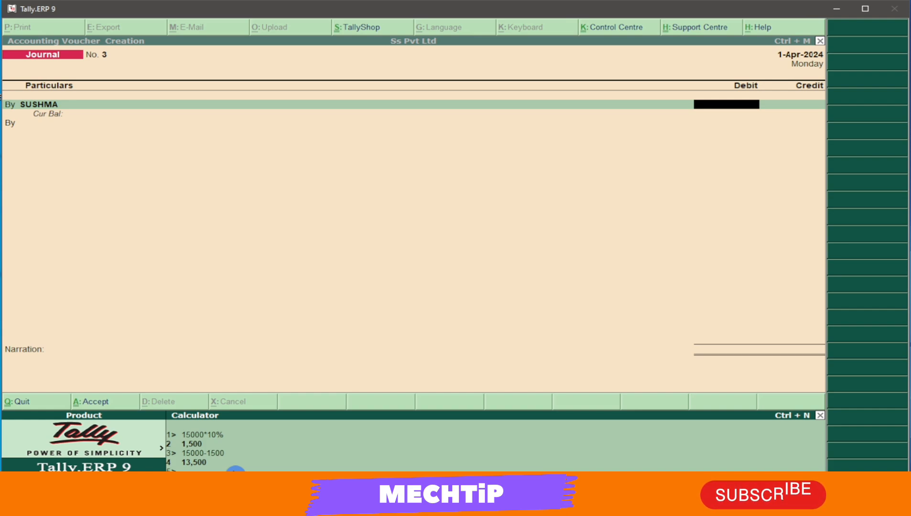
{"action": "key", "text": "ctrl+m"}
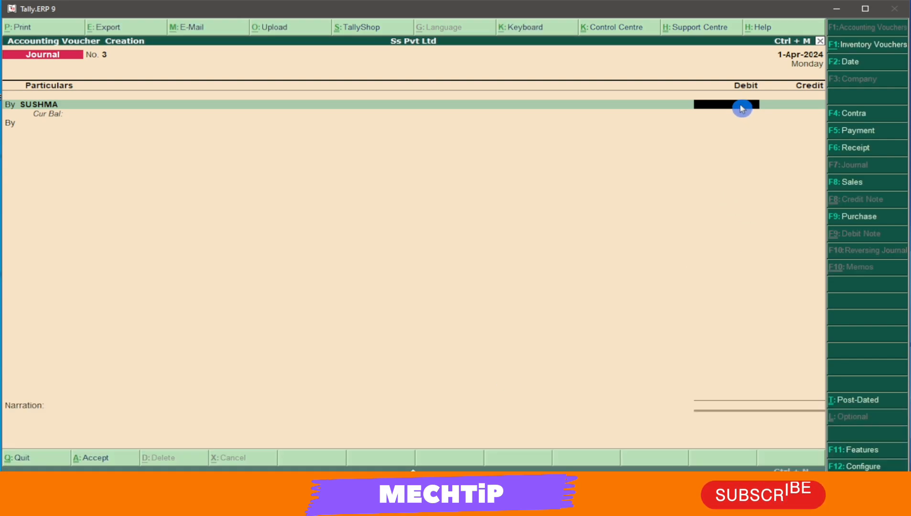
Step: Debit the buyer's ledger with 13500 and set its bill-wise reference to On Account for the full amount
{"action": "type", "text": "13500"}
{"action": "key", "text": "Return"}
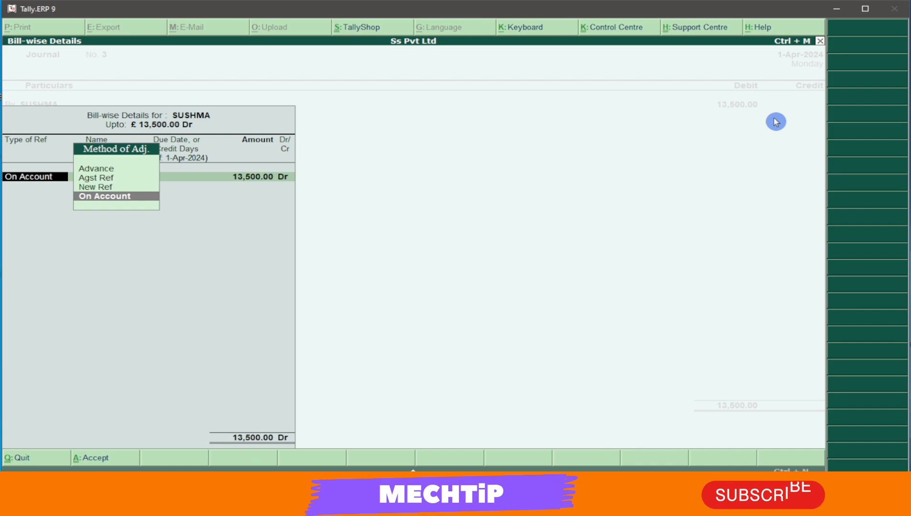
{"action": "key", "text": "Return"}
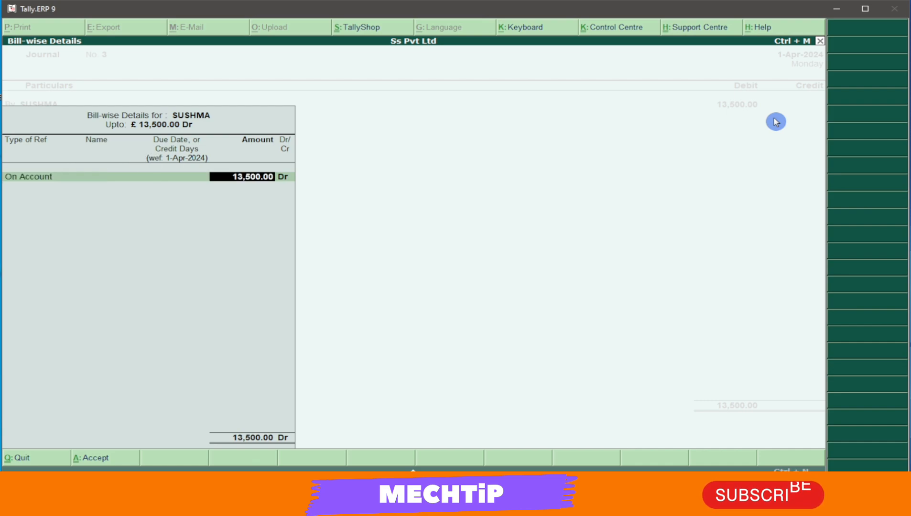
{"action": "key", "text": "Return"}
{"action": "key", "text": "Return"}
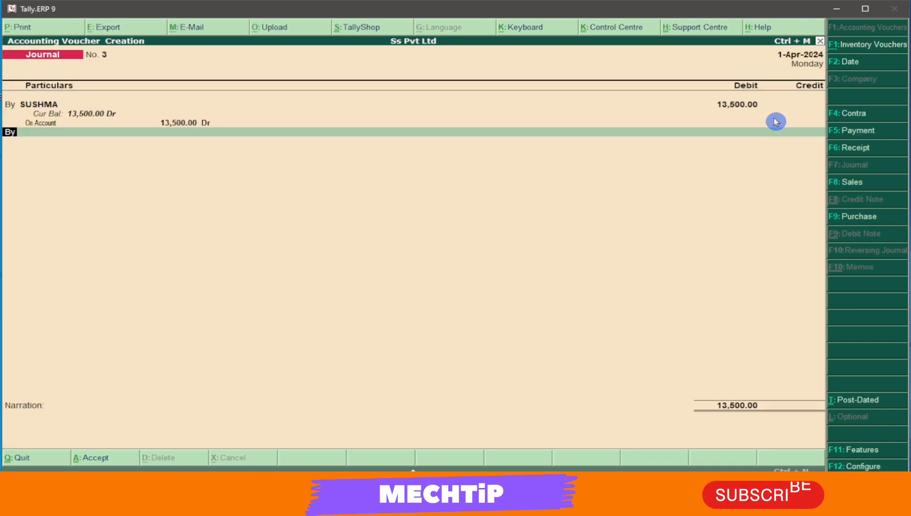
Step: Credit the PRINTER ledger with 13500 on the To line and save the journal voucher without narration
{"action": "key", "text": "t"}
{"action": "key", "text": "Return"}
{"action": "key", "text": "Down"}
{"action": "key", "text": "Down"}
{"action": "key", "text": "Down"}
{"action": "key", "text": "Down"}
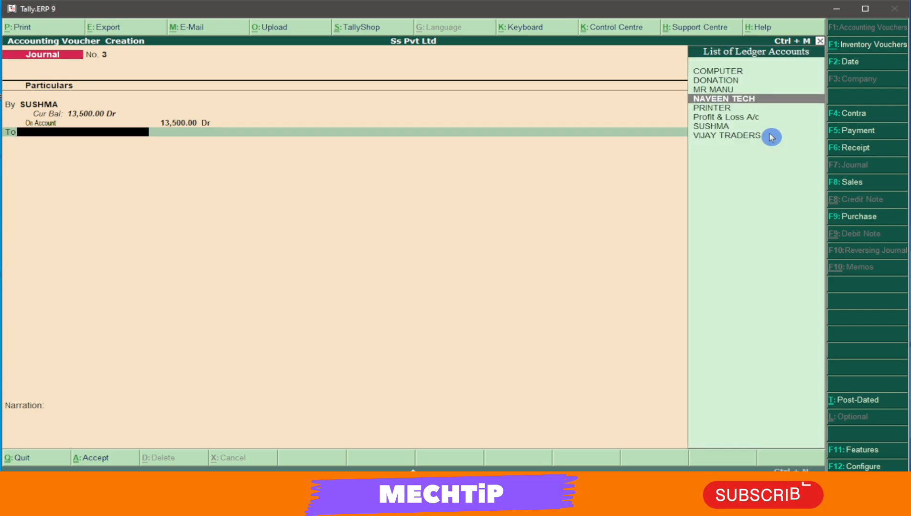
{"action": "key", "text": "Return"}
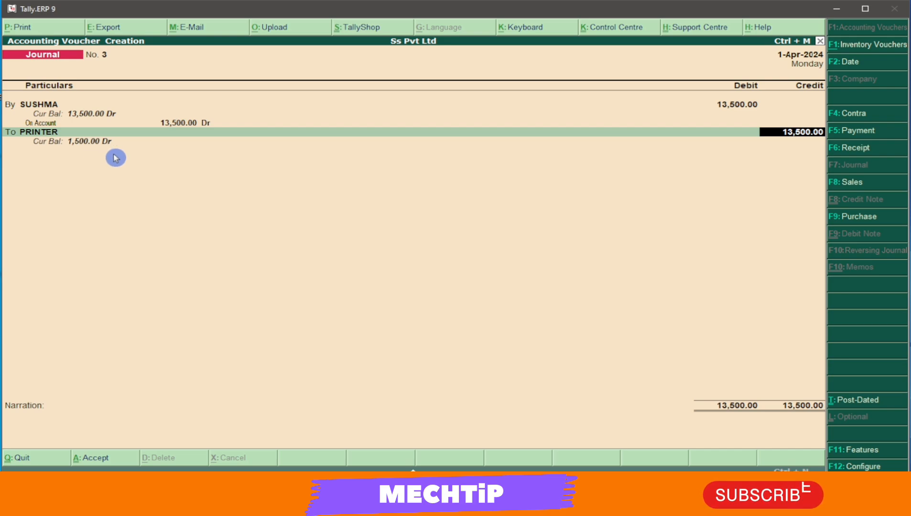
{"action": "key", "text": "Return"}
{"action": "key", "text": "Return"}
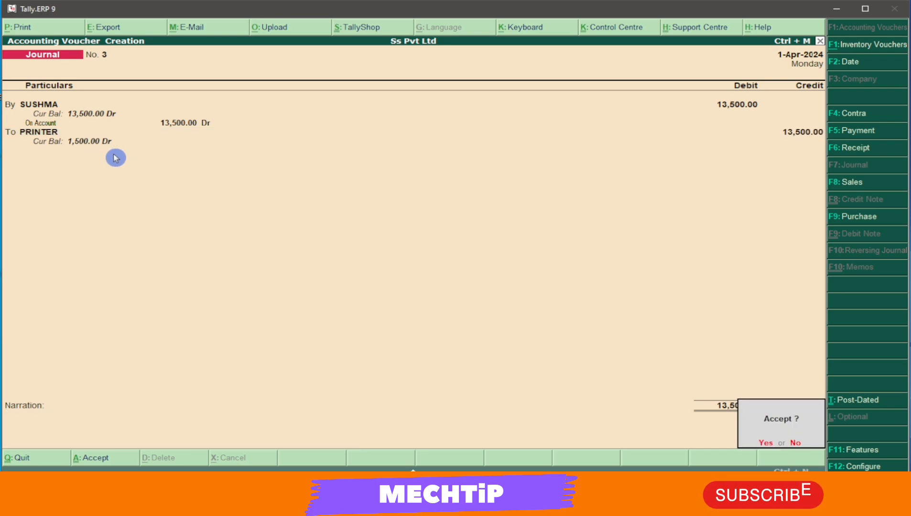
{"action": "key", "text": "Return"}
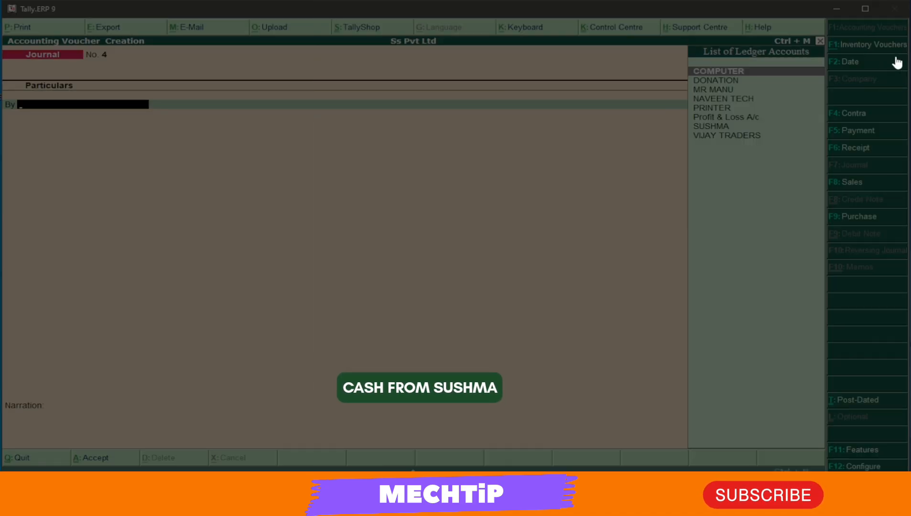
Step: Start a receipt voucher with Cash as the account and choose the printer buyer's ledger in the particulars
{"action": "left_click", "coordinate": [854, 149]}
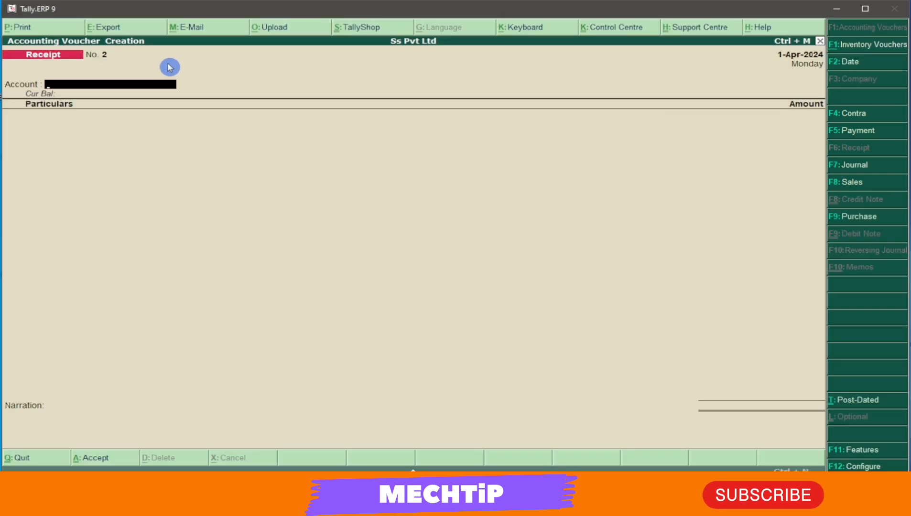
{"action": "left_click", "coordinate": [91, 84]}
{"action": "key", "text": "Down"}
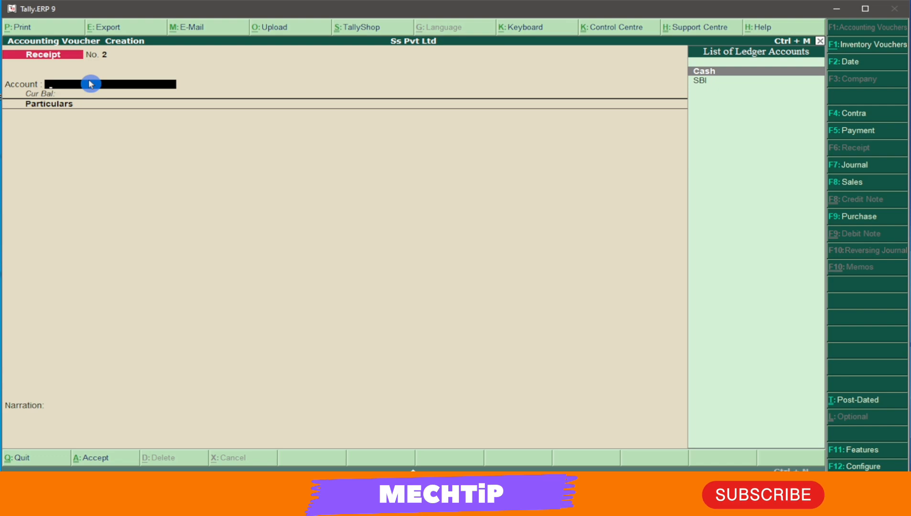
{"action": "key", "text": "Return"}
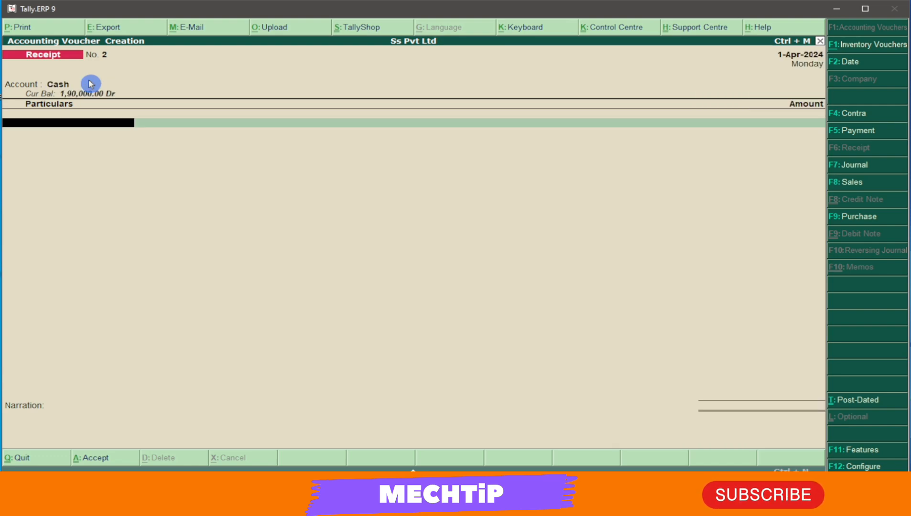
{"action": "key", "text": "Down"}
{"action": "key", "text": "Down"}
{"action": "key", "text": "Down"}
{"action": "key", "text": "Down"}
{"action": "key", "text": "Down"}
{"action": "key", "text": "Down"}
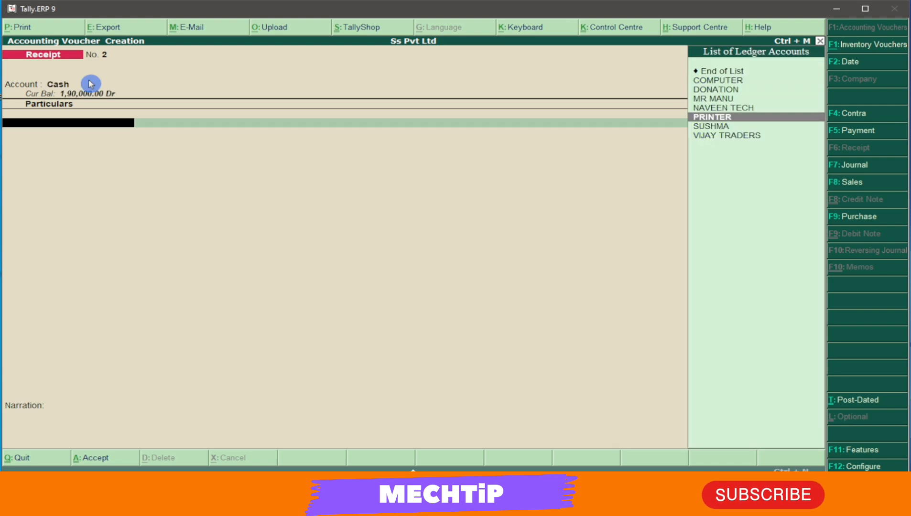
{"action": "key", "text": "Down"}
{"action": "key", "text": "Return"}
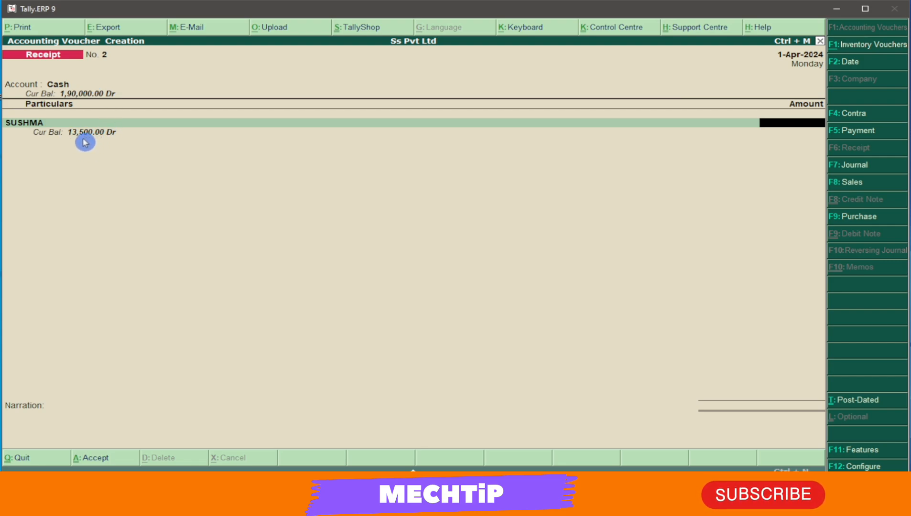
Step: Enter 13500 as the amount received, set its bill-wise reference to On Account, and save the receipt voucher without narration
{"action": "type", "text": "13500"}
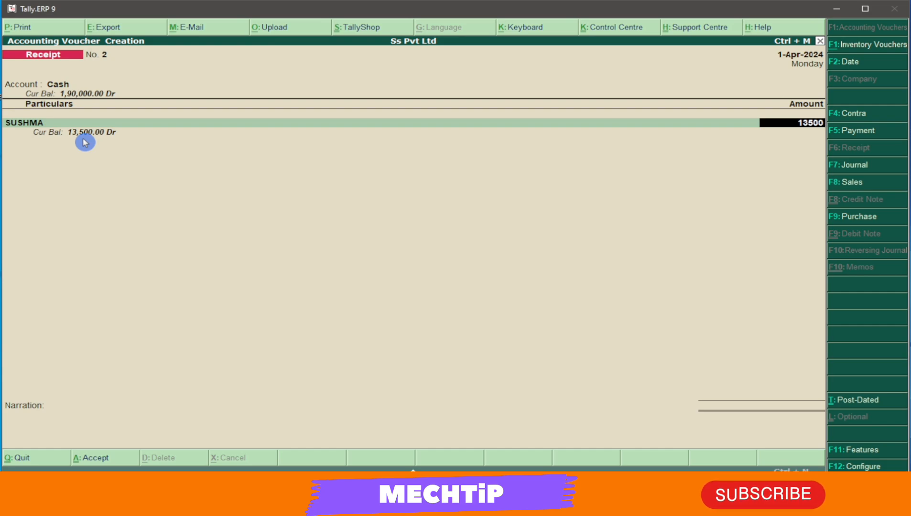
{"action": "key", "text": "Return"}
{"action": "key", "text": "Return"}
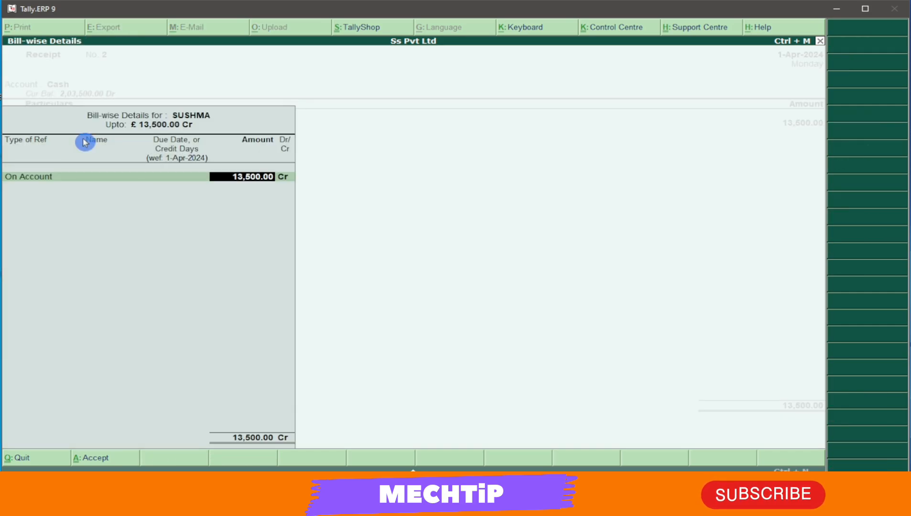
{"action": "key", "text": "Return"}
{"action": "key", "text": "Return"}
{"action": "key", "text": "Return"}
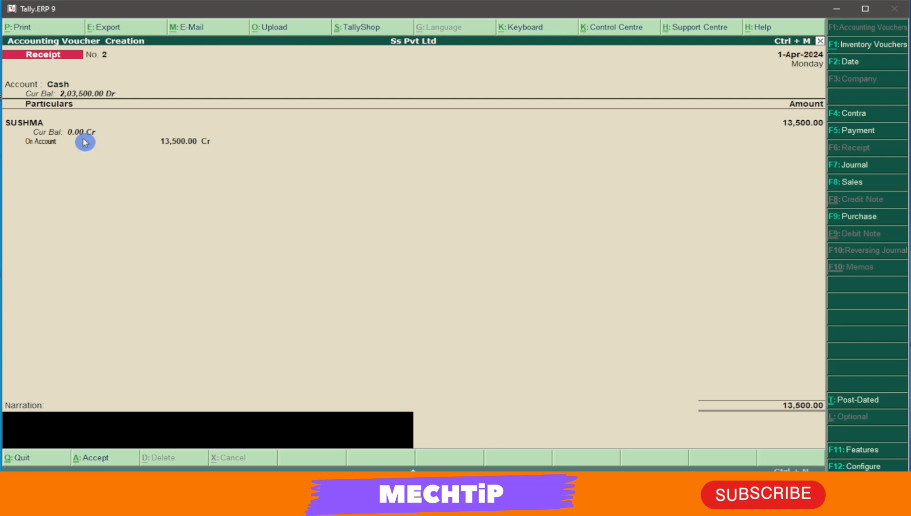
{"action": "key", "text": "Return"}
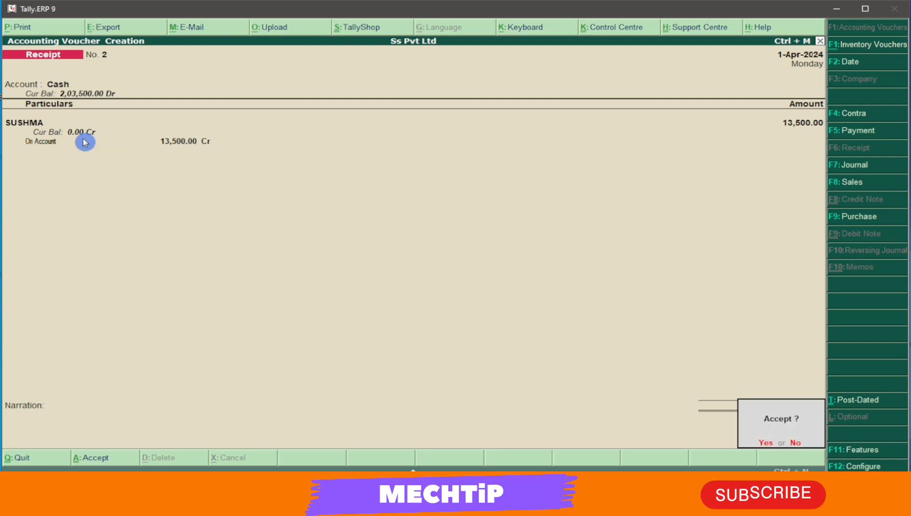
{"action": "key", "text": "Return"}
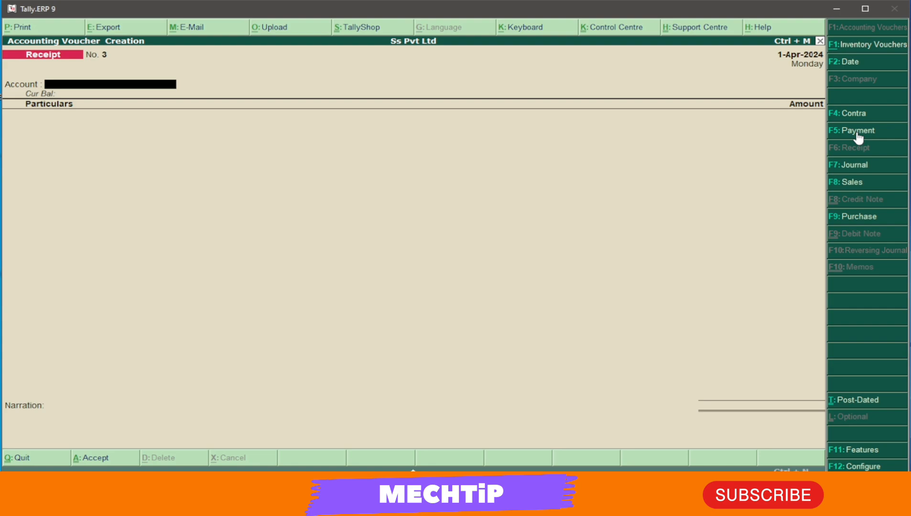
Step: Start a payment voucher with Cash as the account and choose the VIJAY TRADERS ledger in the particulars
{"action": "left_click", "coordinate": [857, 133]}
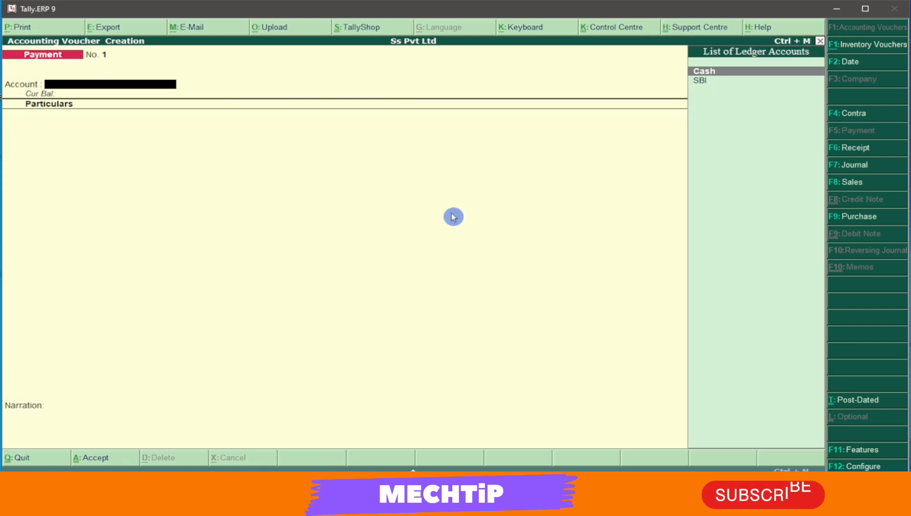
{"action": "key", "text": "Return"}
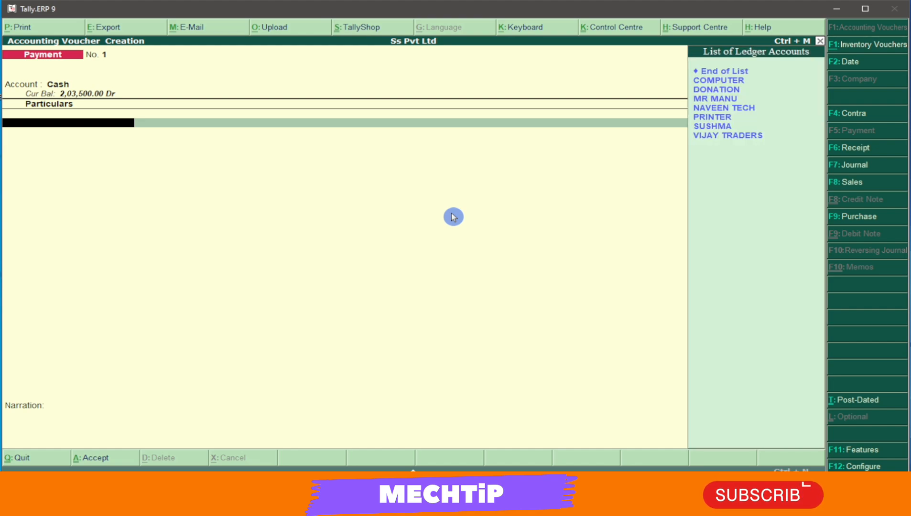
{"action": "key", "text": "Down"}
{"action": "key", "text": "Down"}
{"action": "key", "text": "Down"}
{"action": "key", "text": "Down"}
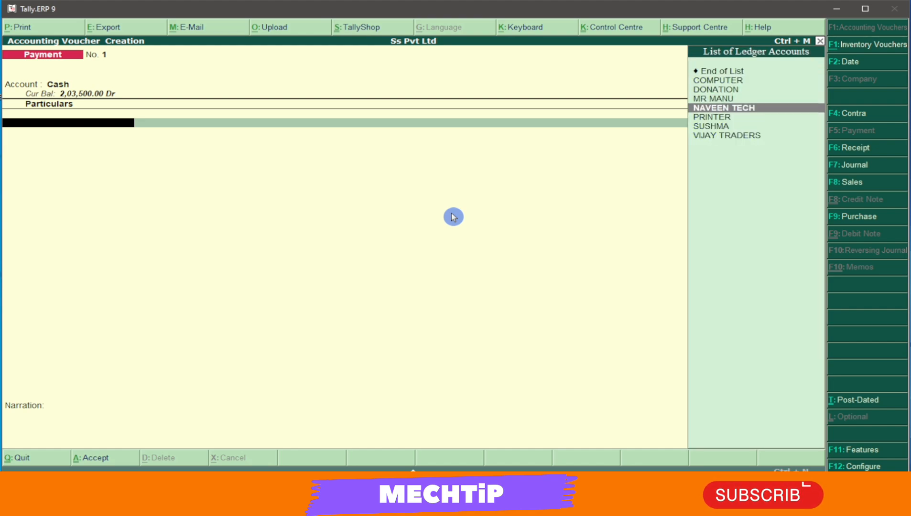
{"action": "key", "text": "Down"}
{"action": "key", "text": "Down"}
{"action": "key", "text": "Down"}
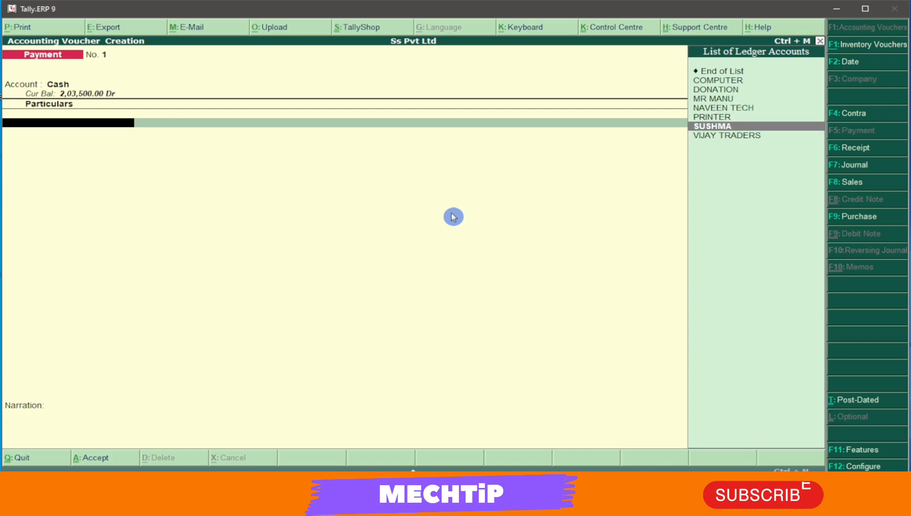
{"action": "key", "text": "Return"}
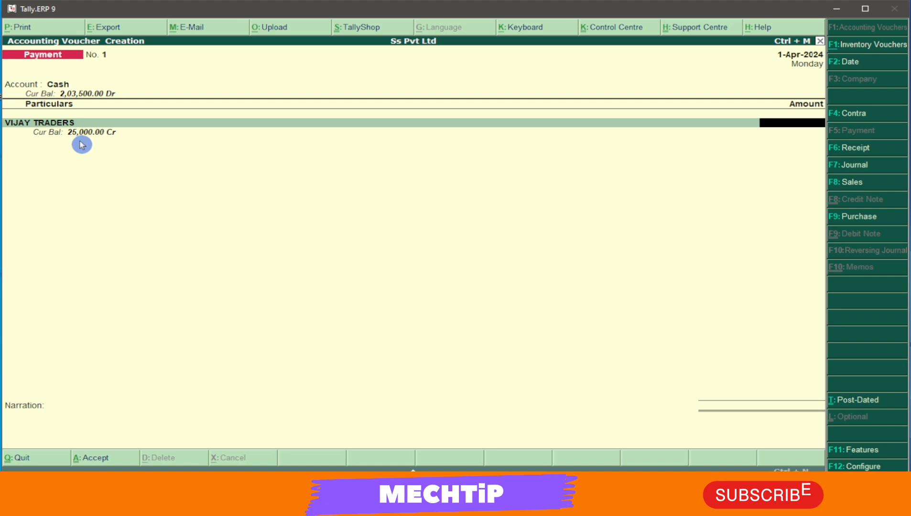
Step: Enter 25000 as the amount paid to VIJAY TRADERS, set its bill-wise reference to On Account, and save the voucher without narration
{"action": "type", "text": "25000"}
{"action": "key", "text": "Return"}
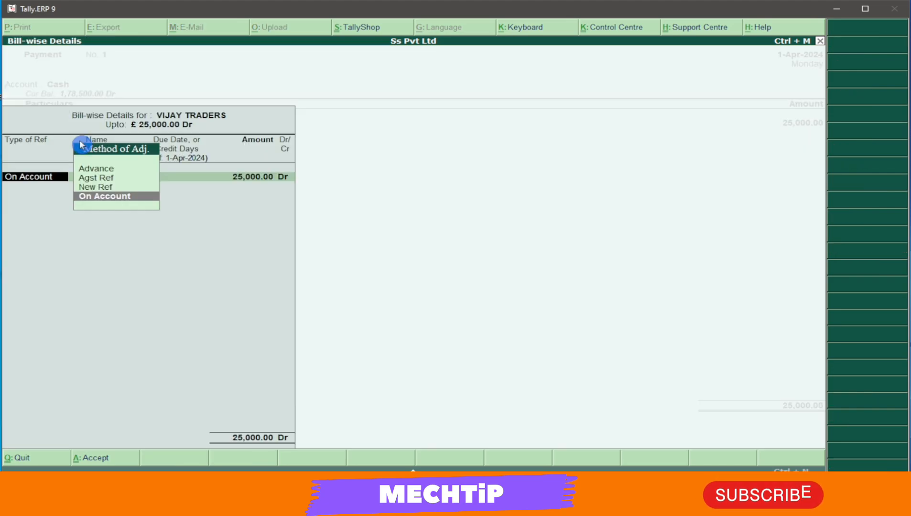
{"action": "key", "text": "Return"}
{"action": "key", "text": "Return"}
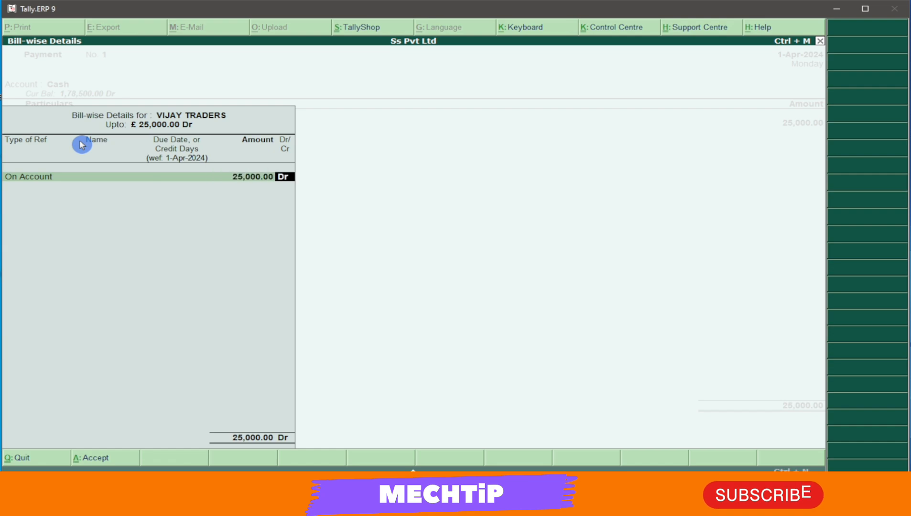
{"action": "key", "text": "Return"}
{"action": "key", "text": "Return"}
{"action": "key", "text": "Return"}
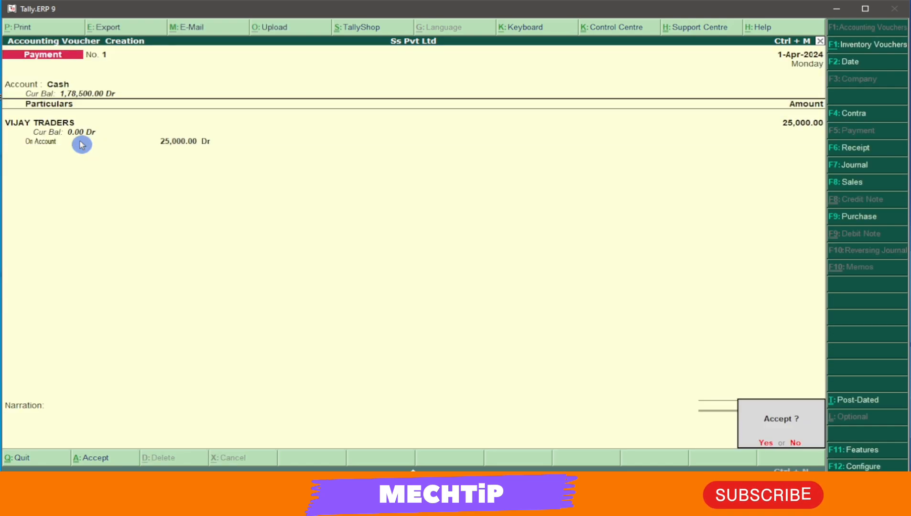
{"action": "key", "text": "Return"}
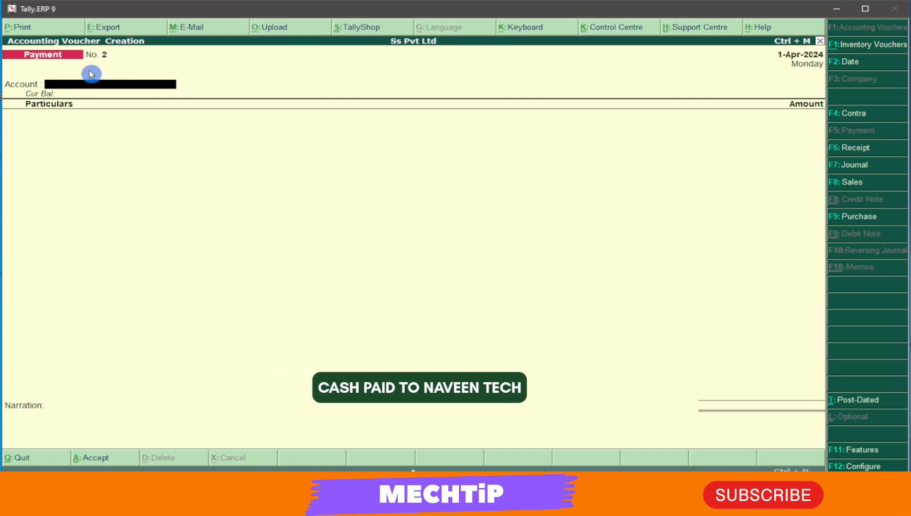
Step: Begin the second payment voucher with Cash as the account and choose the NAVEEN TECH ledger in the particulars
{"action": "key", "text": "space"}
{"action": "key", "text": "Down"}
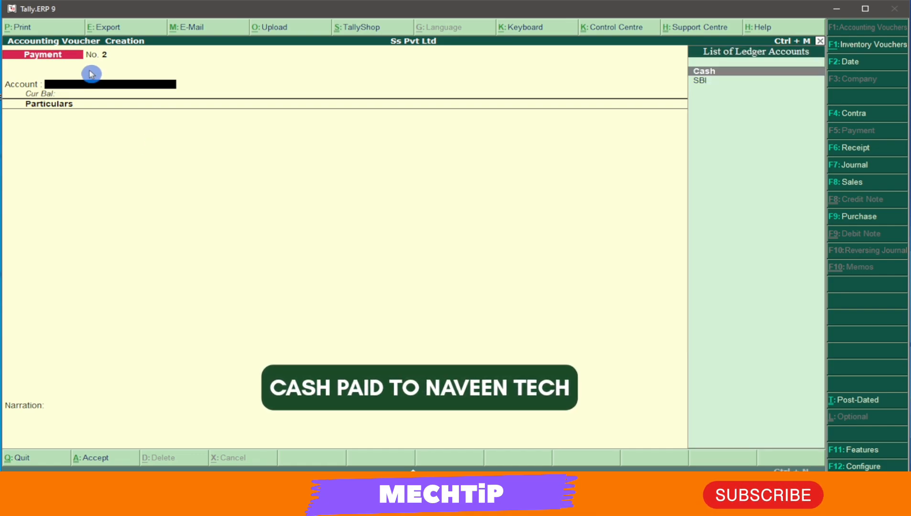
{"action": "key", "text": "Return"}
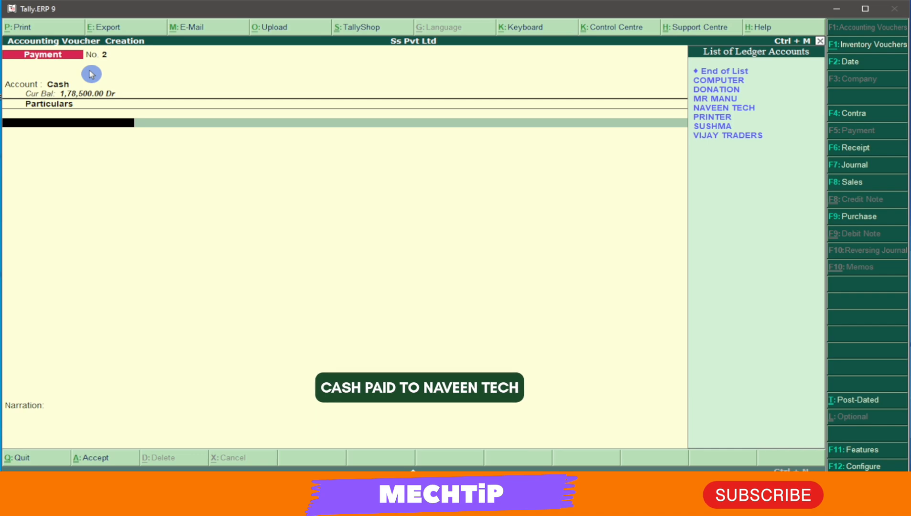
{"action": "key", "text": "Down"}
{"action": "key", "text": "Down"}
{"action": "key", "text": "Down"}
{"action": "key", "text": "Down"}
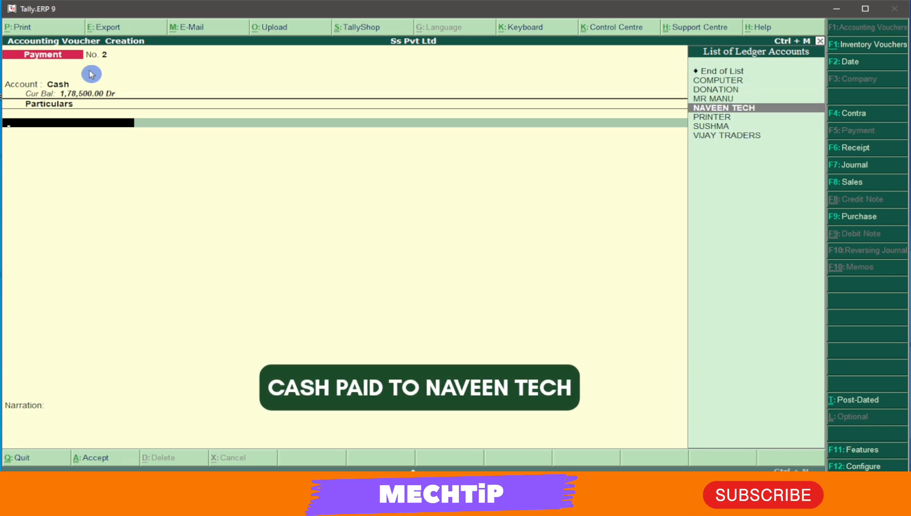
{"action": "key", "text": "Return"}
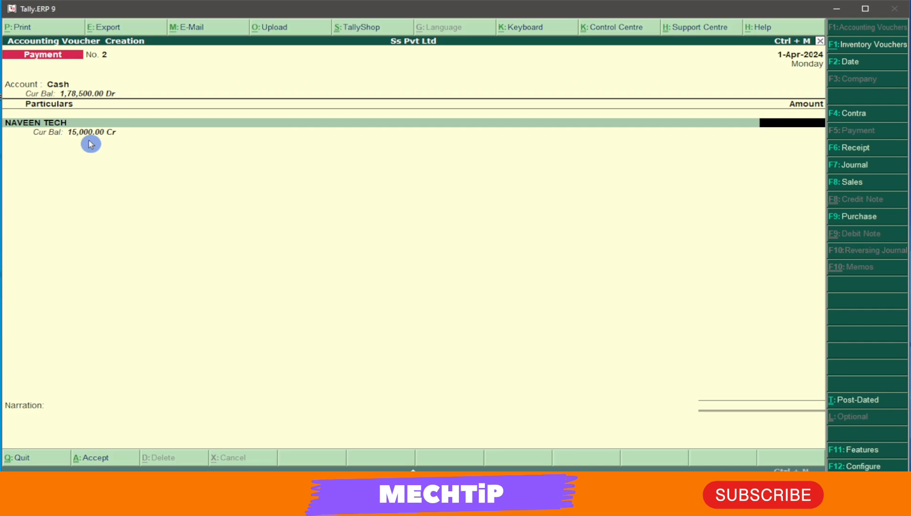
Step: Enter 15000 as the amount paid to NAVEEN TECH, set its bill-wise reference to On Account, and save the voucher without narration
{"action": "type", "text": "15000"}
{"action": "key", "text": "Return"}
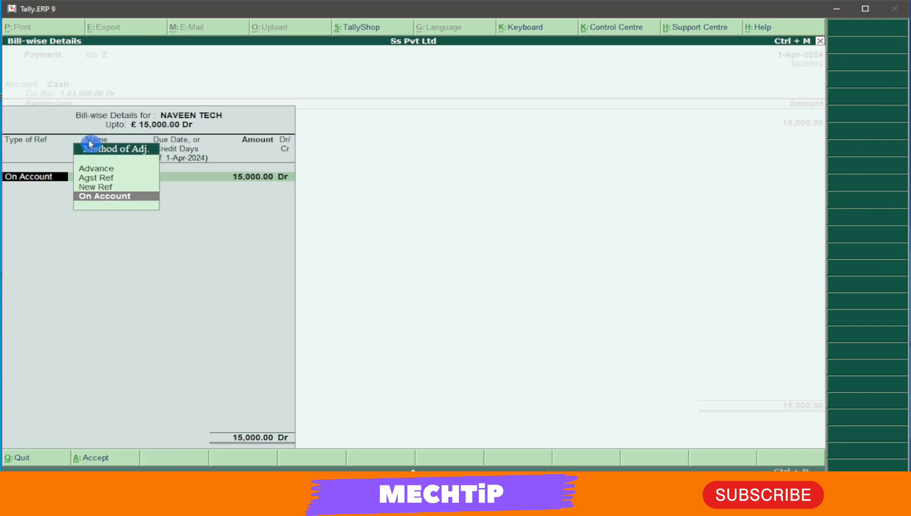
{"action": "key", "text": "Return"}
{"action": "key", "text": "Return"}
{"action": "key", "text": "Return"}
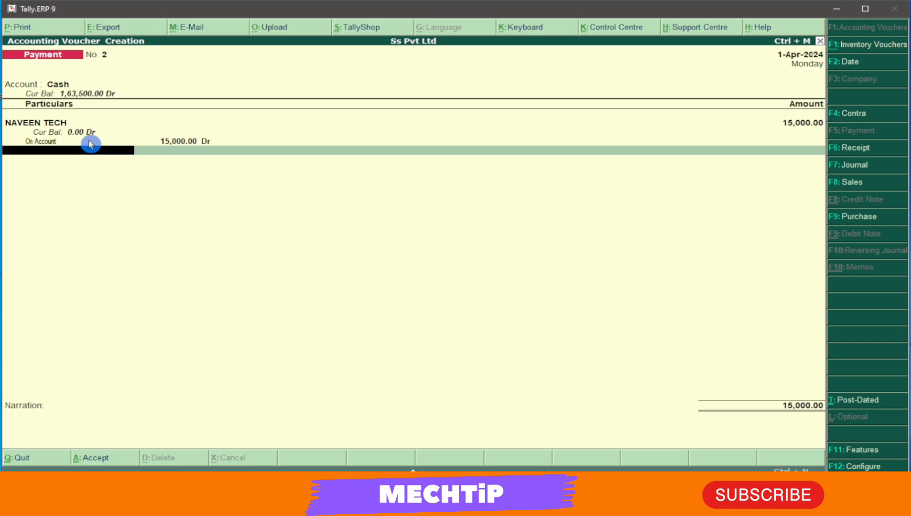
{"action": "key", "text": "Return"}
{"action": "key", "text": "Return"}
{"action": "key", "text": "Return"}
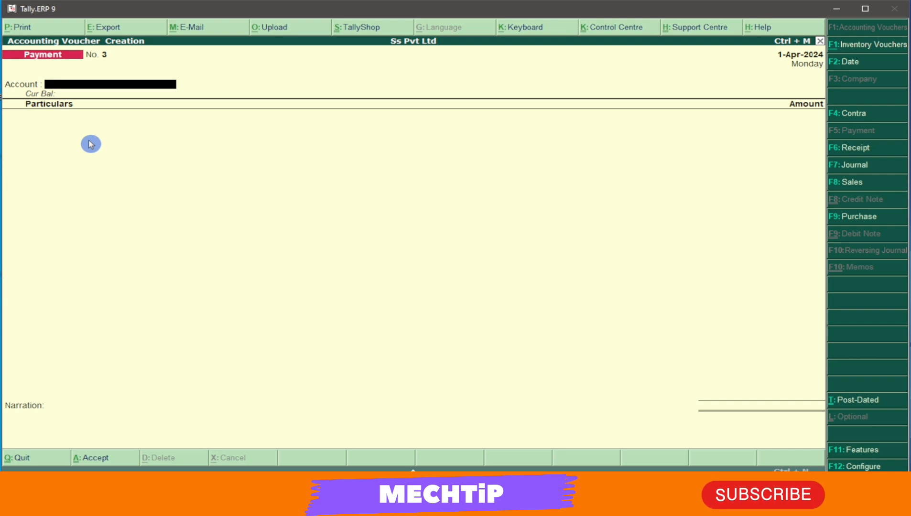
Step: Quit payment voucher entry and view the Balance Sheet of Ss Pvt Ltd
{"action": "key", "text": "Escape"}
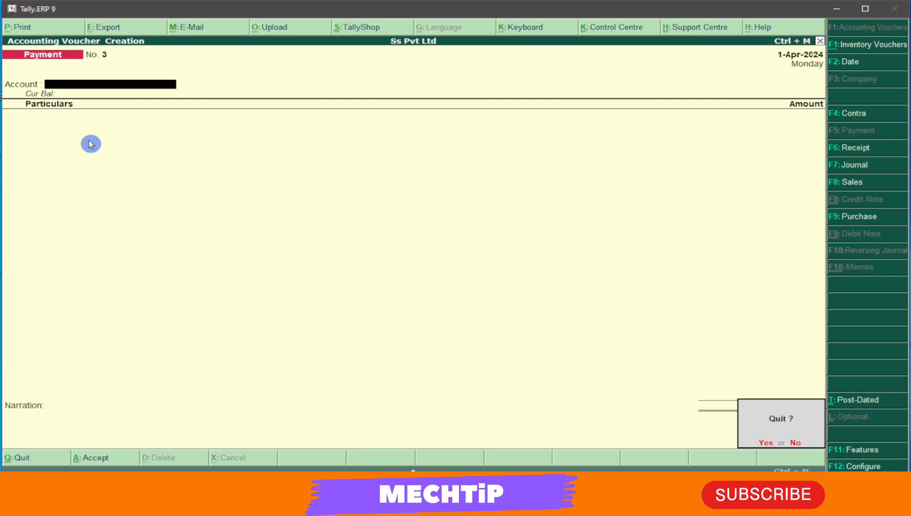
{"action": "key", "text": "y"}
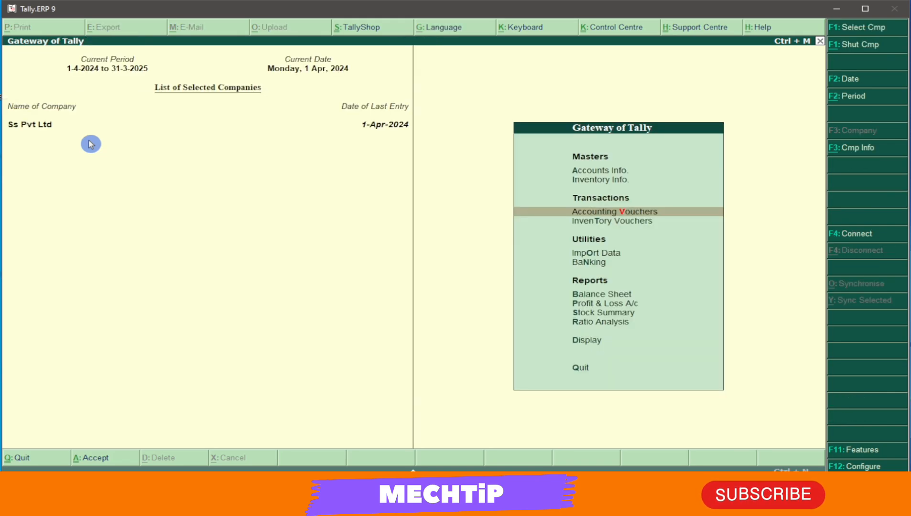
{"action": "key", "text": "Down"}
{"action": "key", "text": "Down"}
{"action": "key", "text": "Down"}
{"action": "key", "text": "Down"}
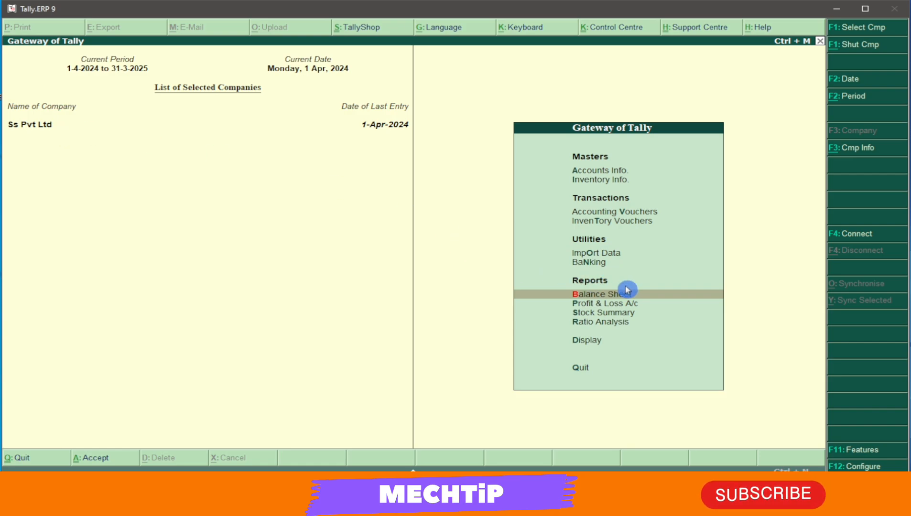
{"action": "left_click", "coordinate": [645, 297]}
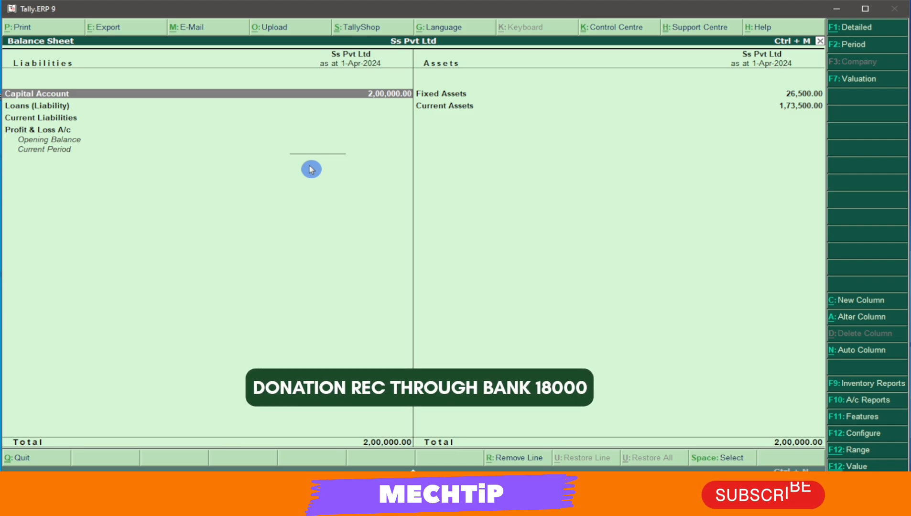
Step: Return to accounting vouchers and start a receipt voucher with SBI as the account and the DONATION ledger in the particulars
{"action": "key", "text": "Escape"}
{"action": "key", "text": "Up"}
{"action": "key", "text": "Up"}
{"action": "key", "text": "Up"}
{"action": "key", "text": "Up"}
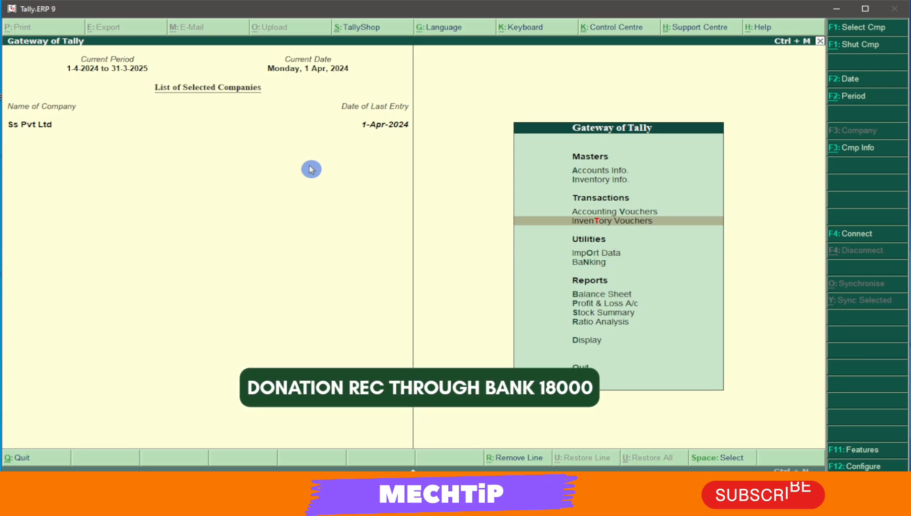
{"action": "key", "text": "Up"}
{"action": "key", "text": "Down"}
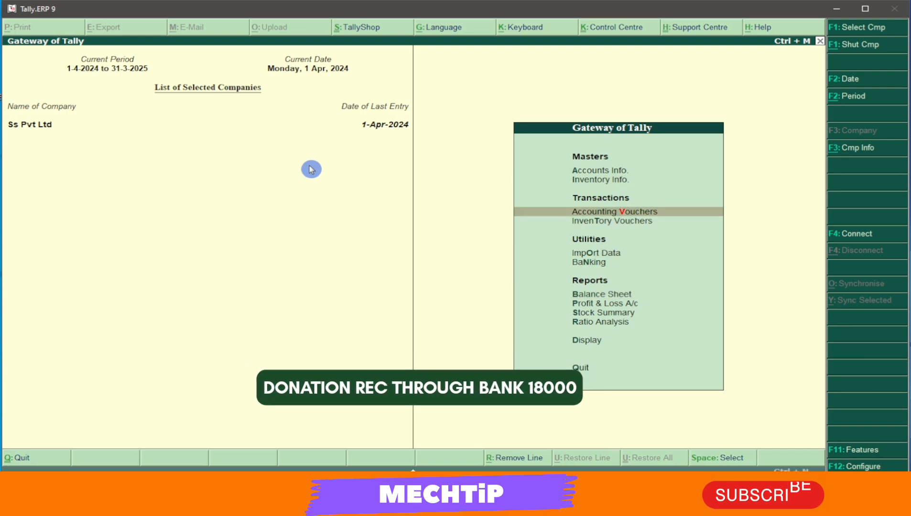
{"action": "key", "text": "Return"}
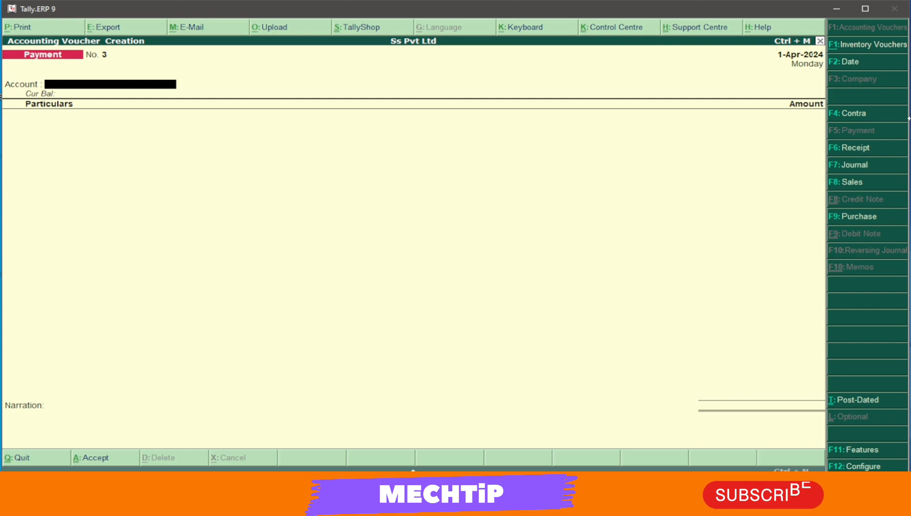
{"action": "left_click", "coordinate": [854, 151]}
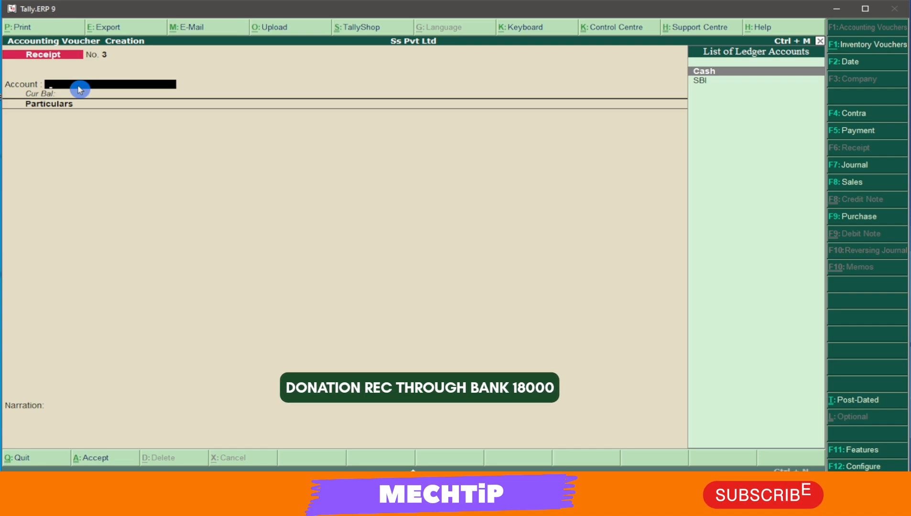
{"action": "key", "text": "Down"}
{"action": "key", "text": "Return"}
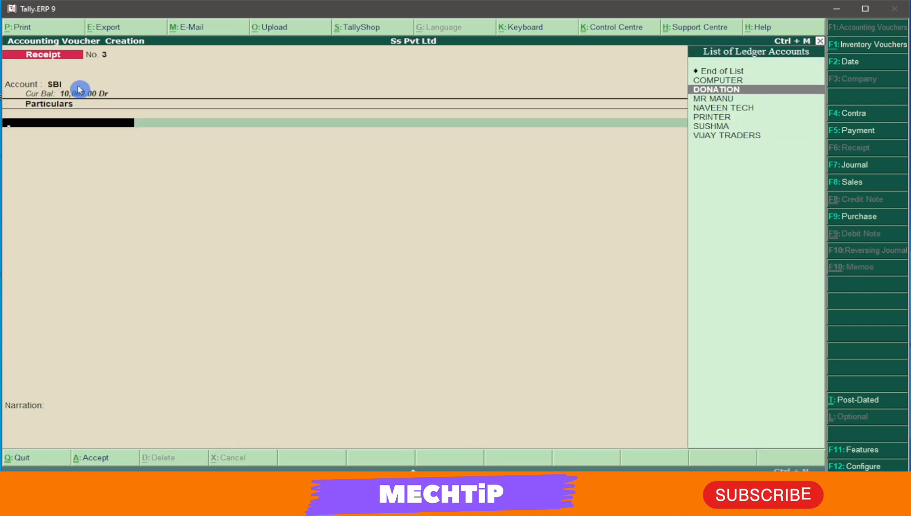
{"action": "key", "text": "Return"}
Step: Enter 18000 as the donation amount and go on to the SBI bank allocation for Cheque/DD
{"action": "type", "text": "18,00"}
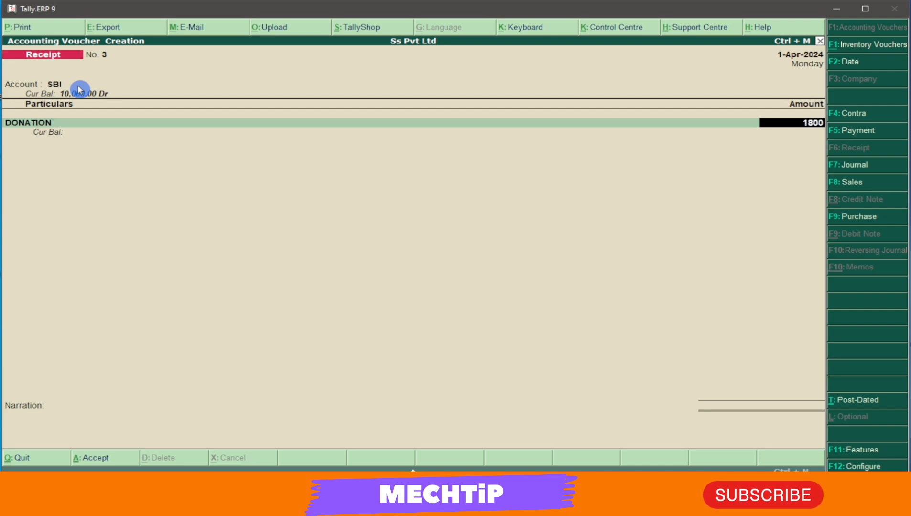
{"action": "type", "text": "0"}
{"action": "key", "text": "Return"}
{"action": "key", "text": "Return"}
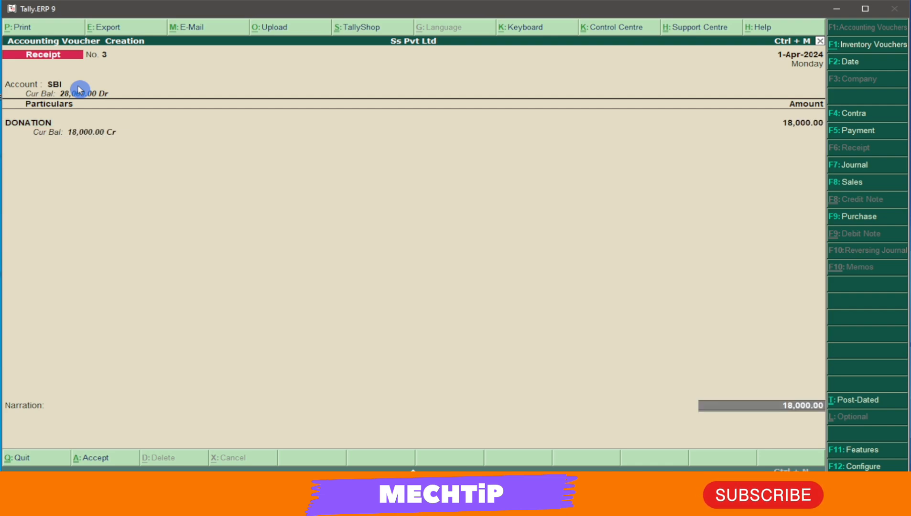
{"action": "key", "text": "Return"}
{"action": "key", "text": "Return"}
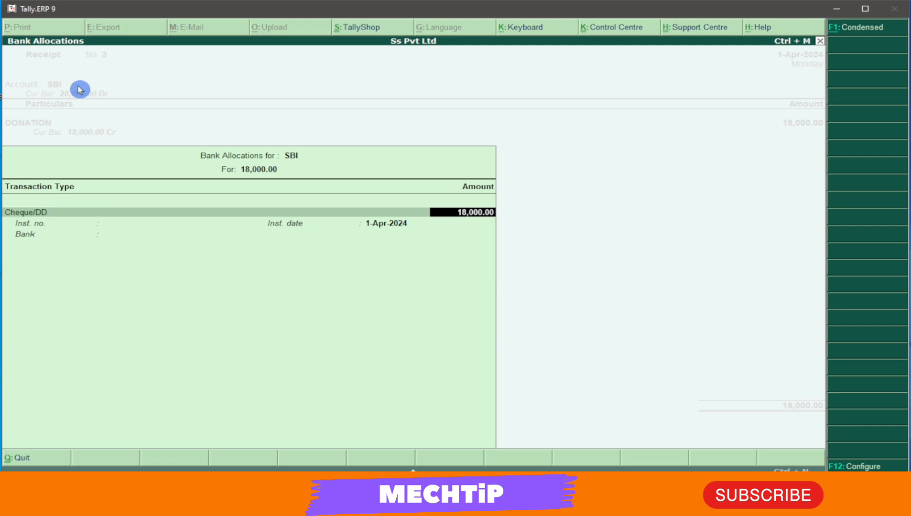
Step: Allocate the full 18,000 to Cheque/DD, leave the instrument number and bank blank, and save the receipt voucher without narration
{"action": "key", "text": "Return"}
{"action": "key", "text": "Return"}
{"action": "key", "text": "Return"}
{"action": "key", "text": "Return"}
{"action": "key", "text": "Return"}
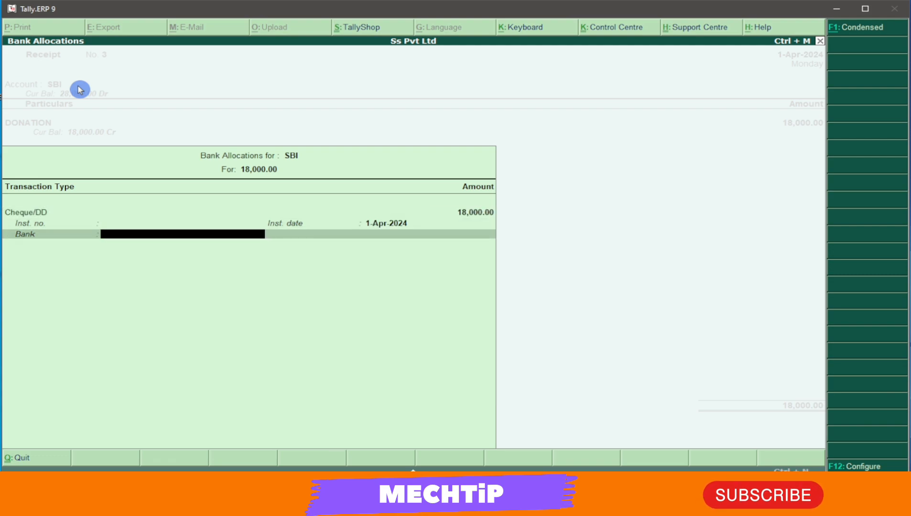
{"action": "key", "text": "Return"}
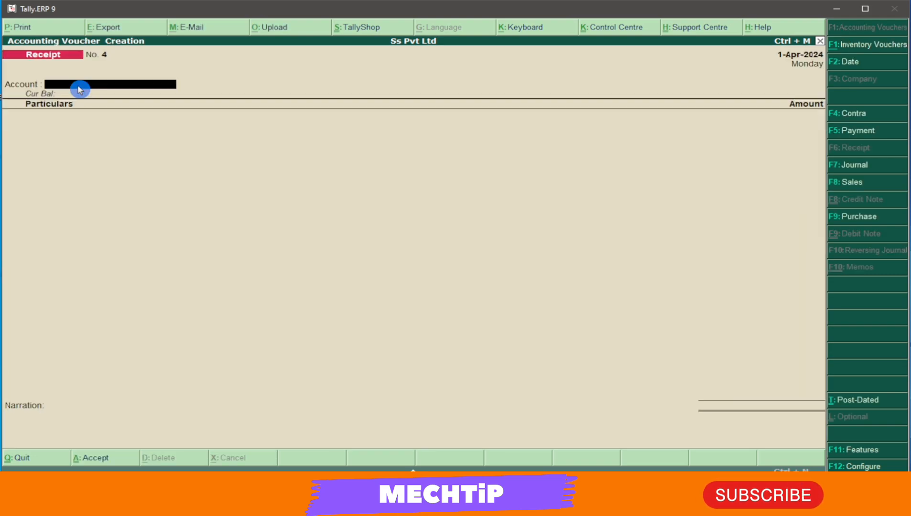
Step: Quit receipt voucher entry and reopen the Balance Sheet to review the effect of the donation
{"action": "key", "text": "Escape"}
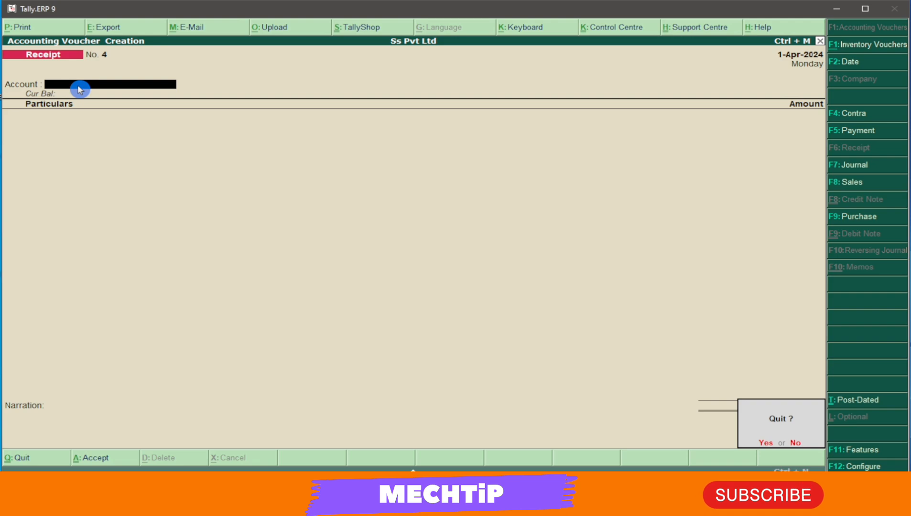
{"action": "key", "text": "Return"}
{"action": "key", "text": "Down"}
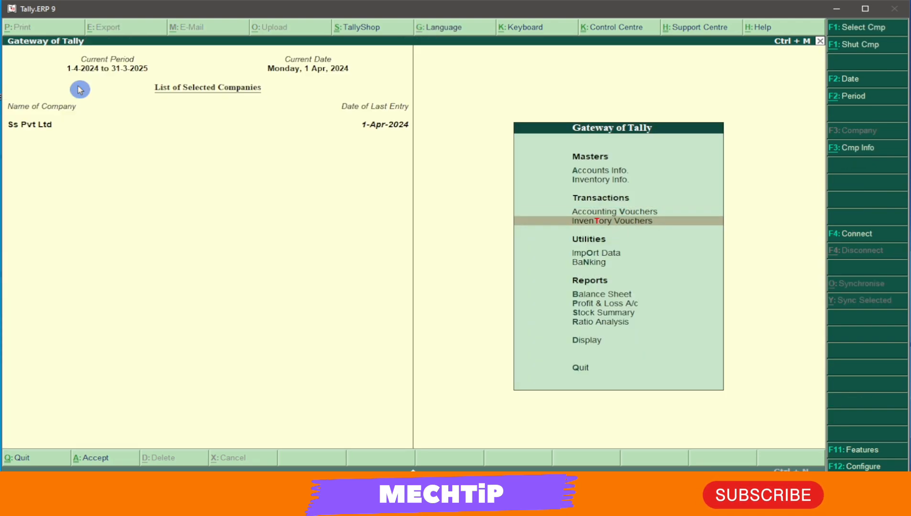
{"action": "key", "text": "Down"}
{"action": "key", "text": "Down"}
{"action": "key", "text": "Down"}
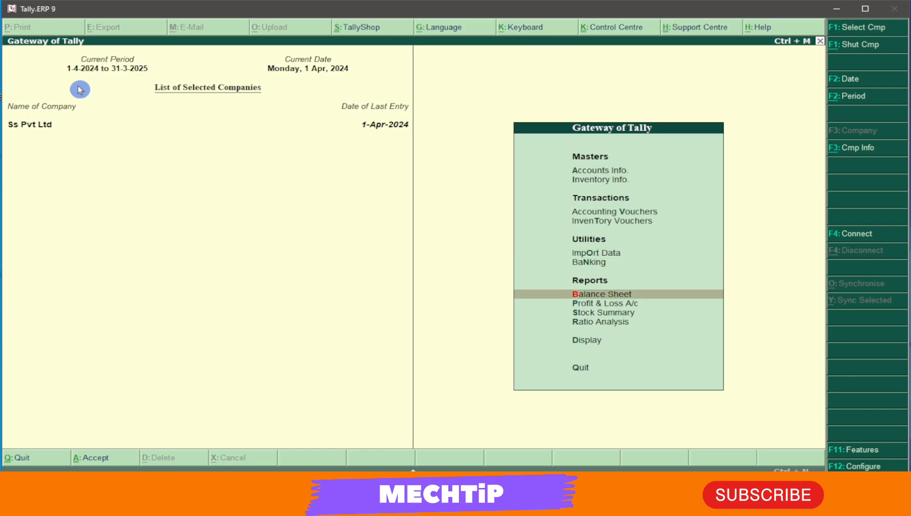
{"action": "key", "text": "Return"}
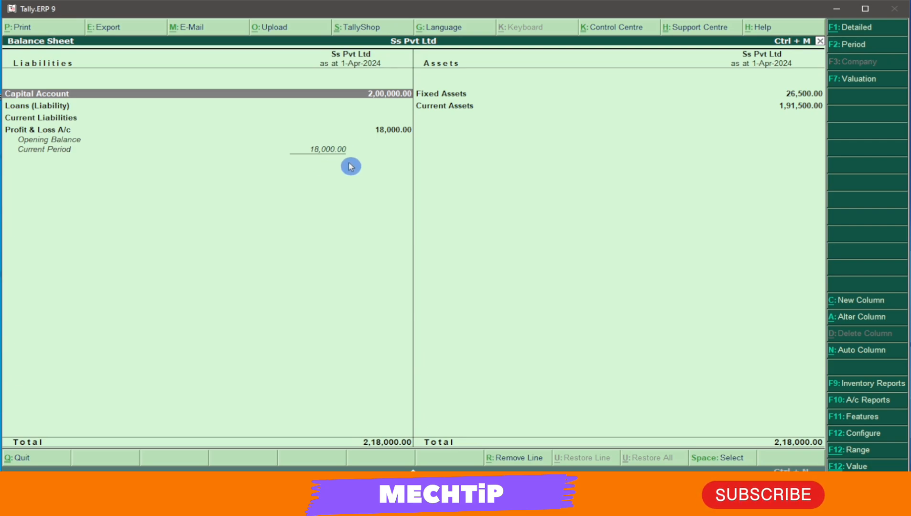
Step: Open the Fixed Assets group summary from the Balance Sheet and review the computer and printer balances
{"action": "left_click", "coordinate": [457, 96]}
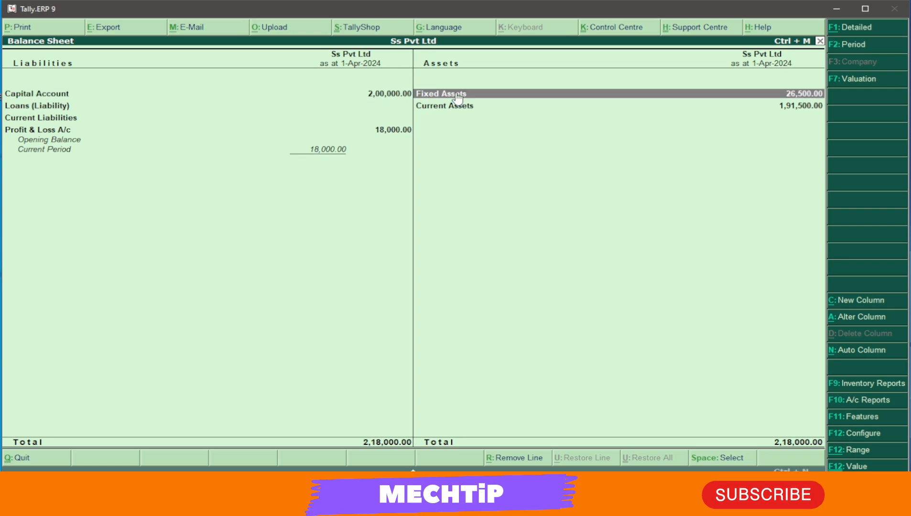
{"action": "left_click", "coordinate": [456, 96]}
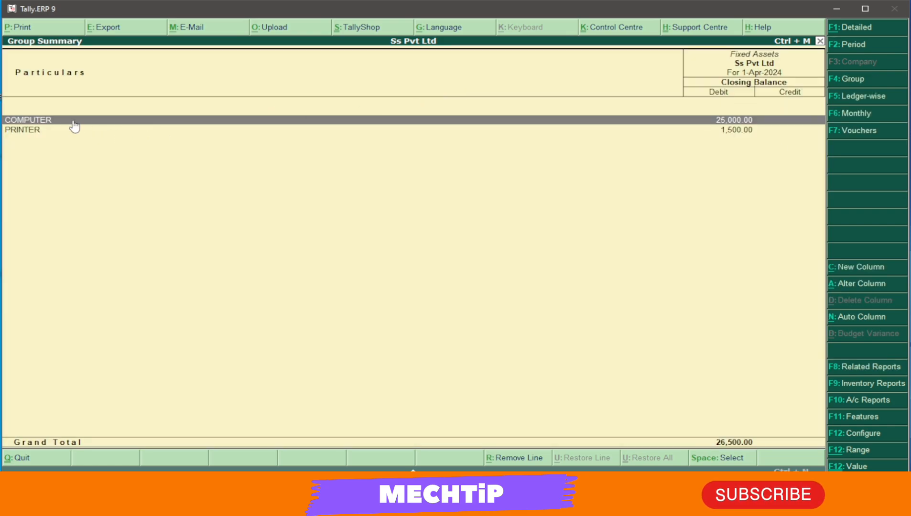
{"action": "left_click", "coordinate": [737, 144]}
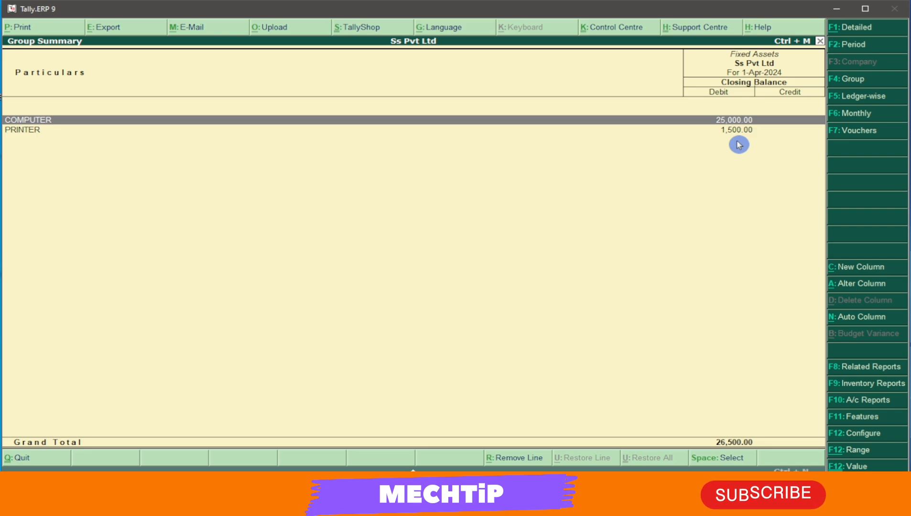
Step: Go back to the Balance Sheet and open the Current Assets group summary to review the debtor, cash and bank balances
{"action": "key", "text": "Escape"}
{"action": "key", "text": "Down"}
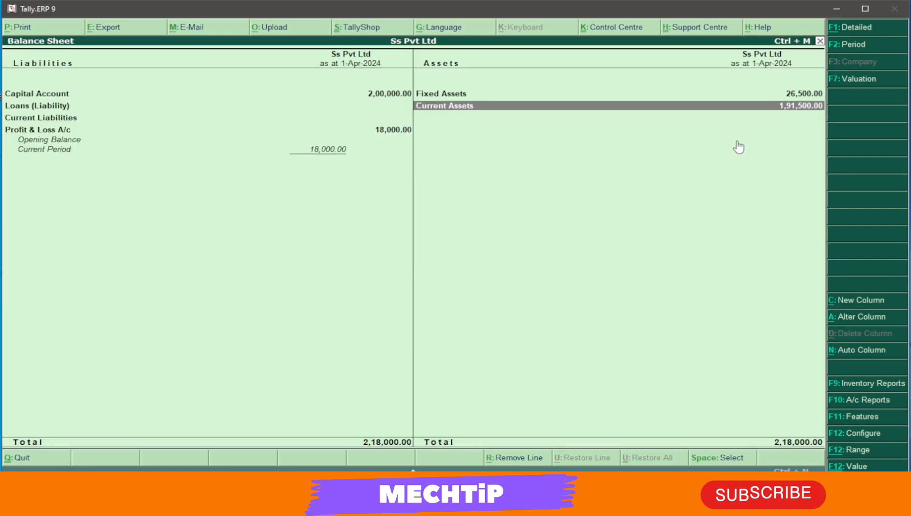
{"action": "left_click", "coordinate": [737, 142]}
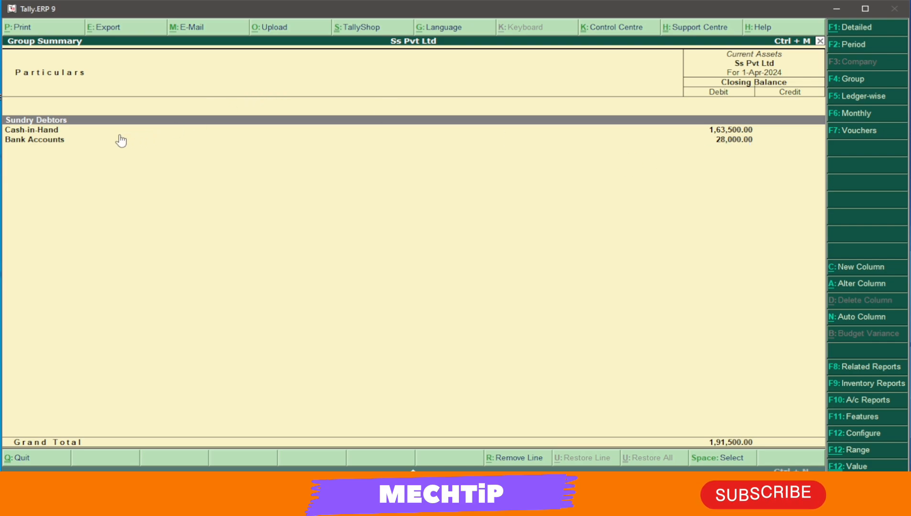
{"action": "left_click", "coordinate": [134, 152]}
{"action": "left_click", "coordinate": [47, 145]}
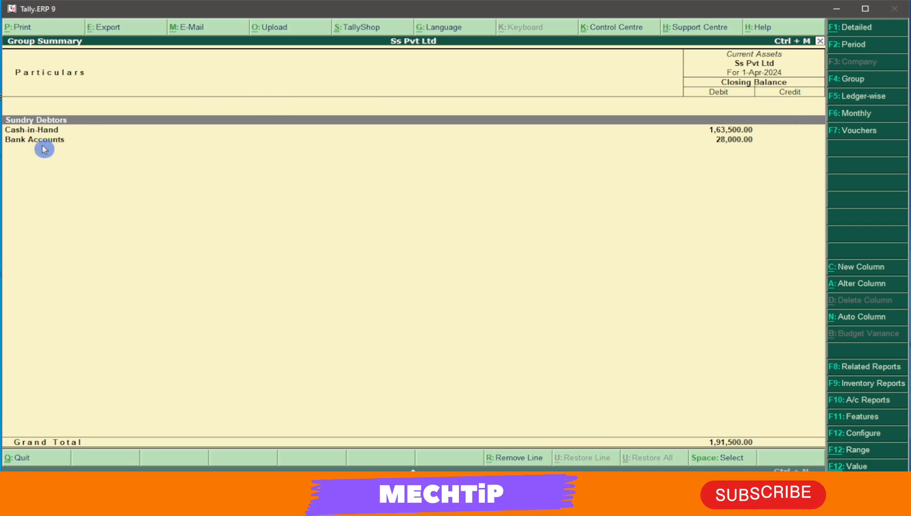